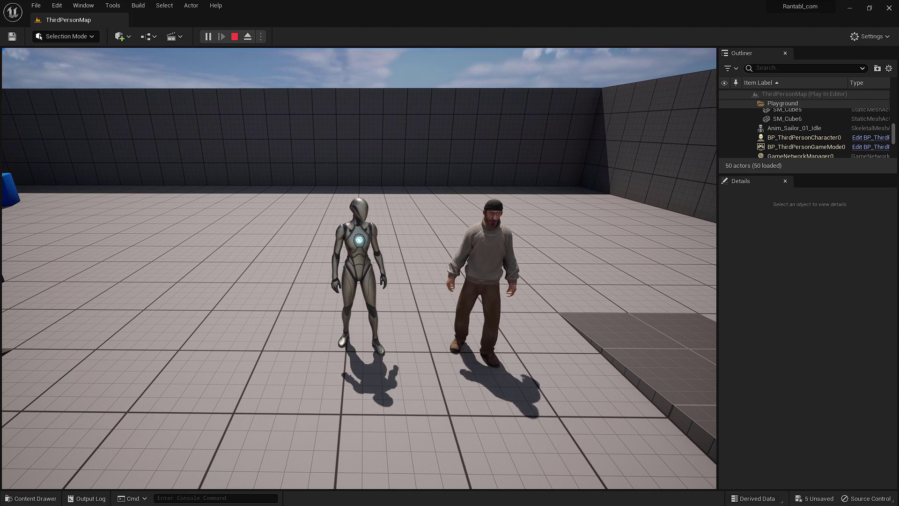
Stop the Play In Editor session to return to editing ThirdPersonMap.
{"action": "key", "text": "Escape"}
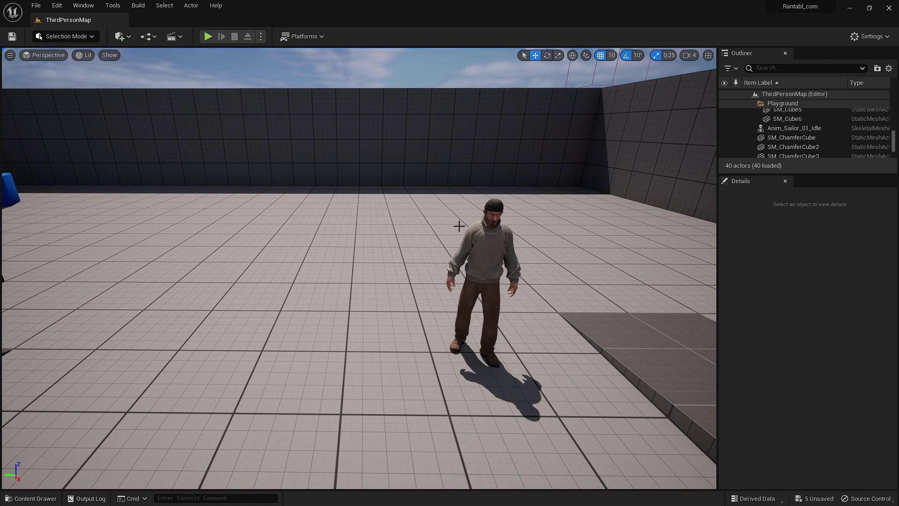
In the Content Drawer, open Content > ThirdPerson > Blueprints > BP_ThirdPersonCharacter.
{"action": "left_click_drag", "start_coordinate": [412, 256], "coordinate": [403, 277]}
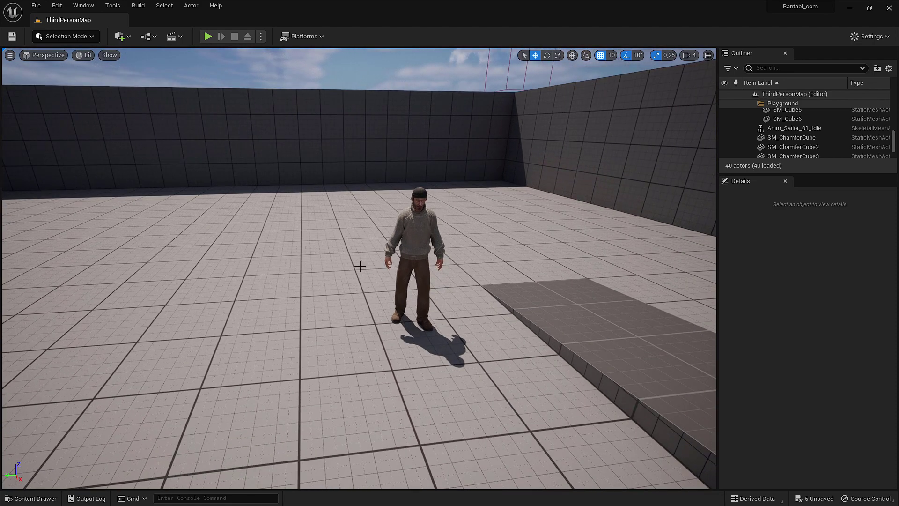
{"action": "left_click", "coordinate": [45, 498]}
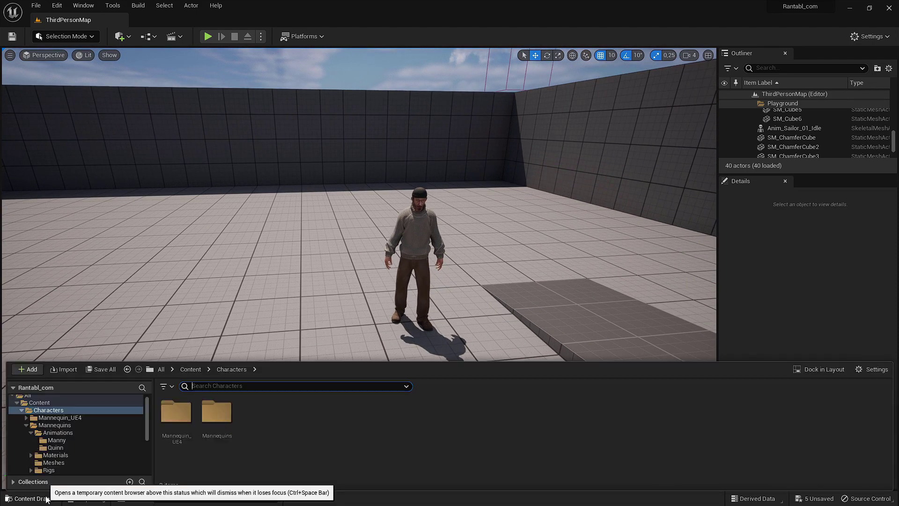
{"action": "left_click", "coordinate": [323, 435]}
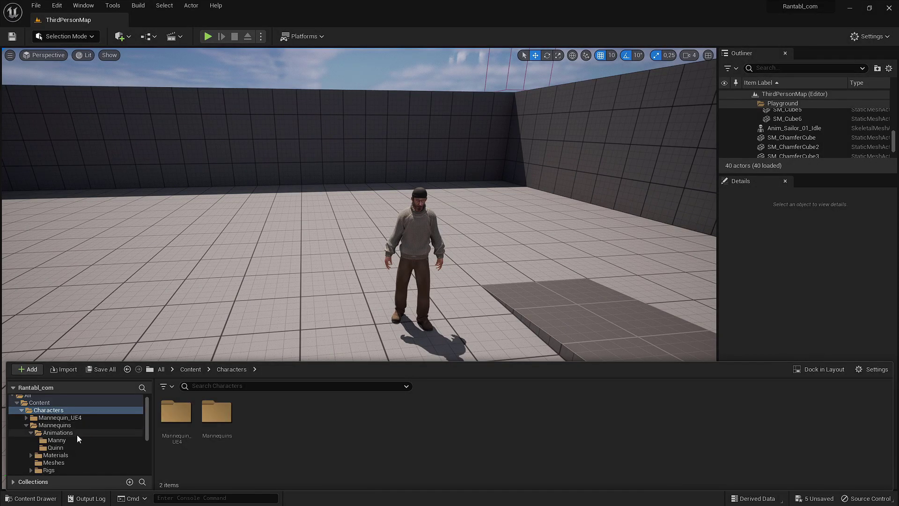
{"action": "left_click", "coordinate": [22, 409]}
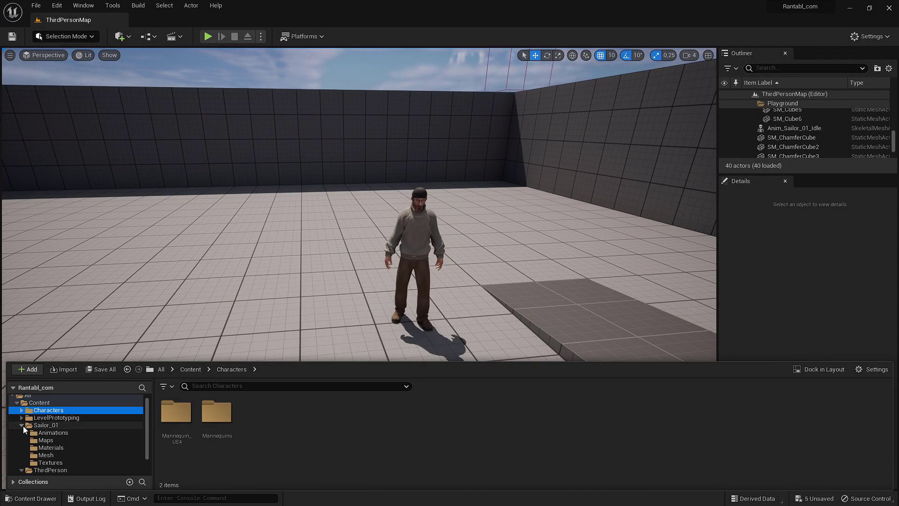
{"action": "left_click", "coordinate": [18, 402]}
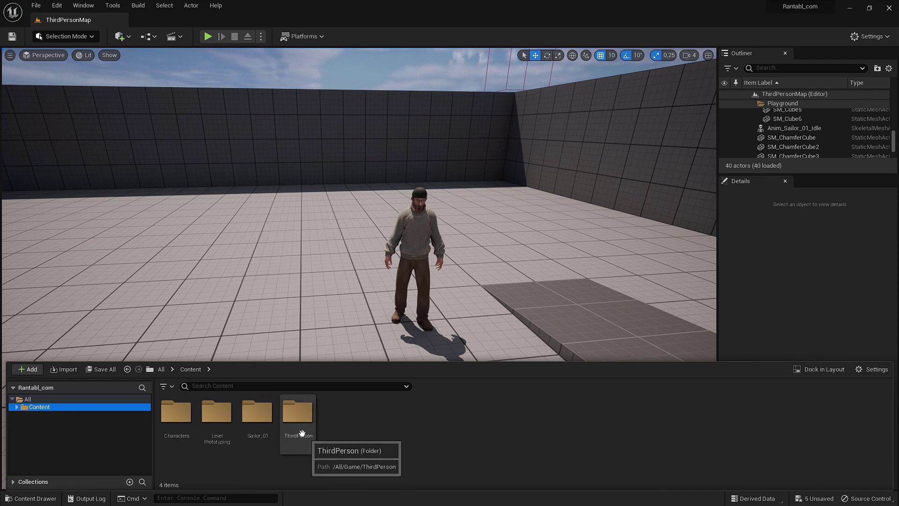
{"action": "double_click", "coordinate": [298, 421]}
{"action": "double_click", "coordinate": [179, 431]}
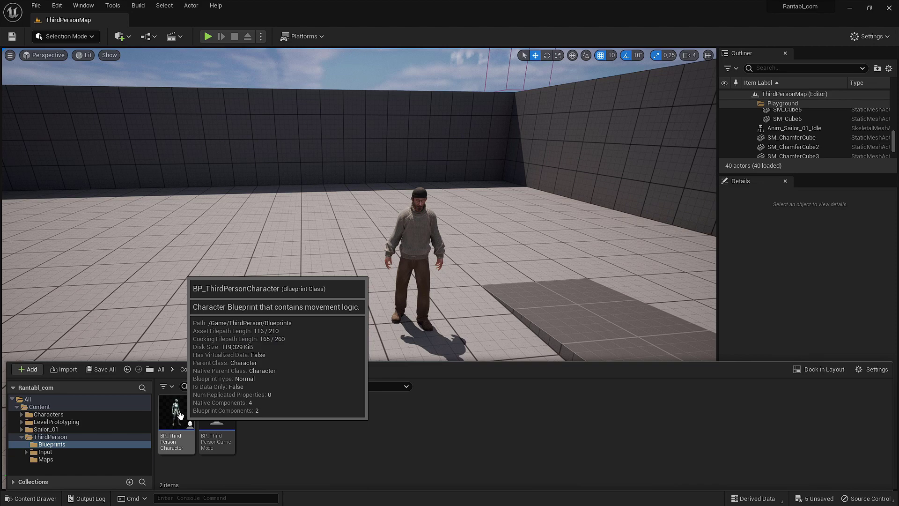
{"action": "double_click", "coordinate": [179, 416]}
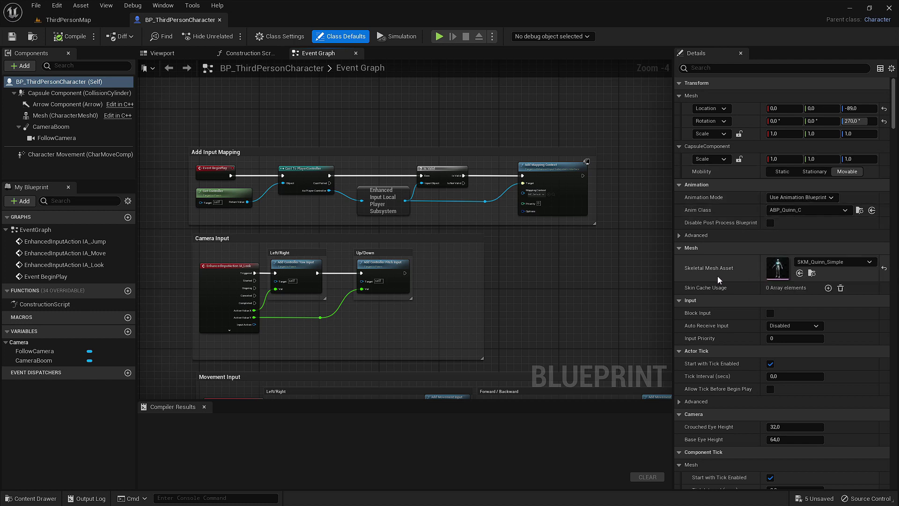
Set the character's Skeletal Mesh Asset to SK_Sailor01_Epic, then compile and save the blueprint.
{"action": "left_click", "coordinate": [799, 263]}
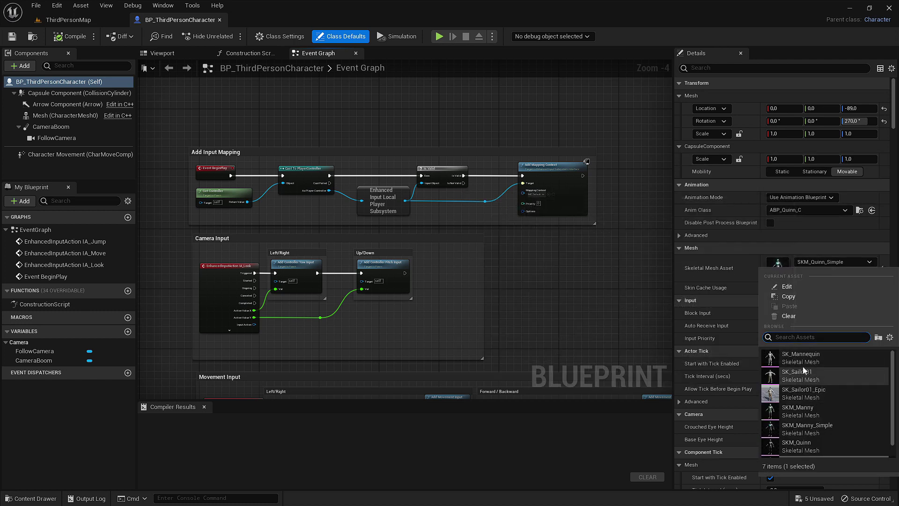
{"action": "left_click", "coordinate": [803, 394]}
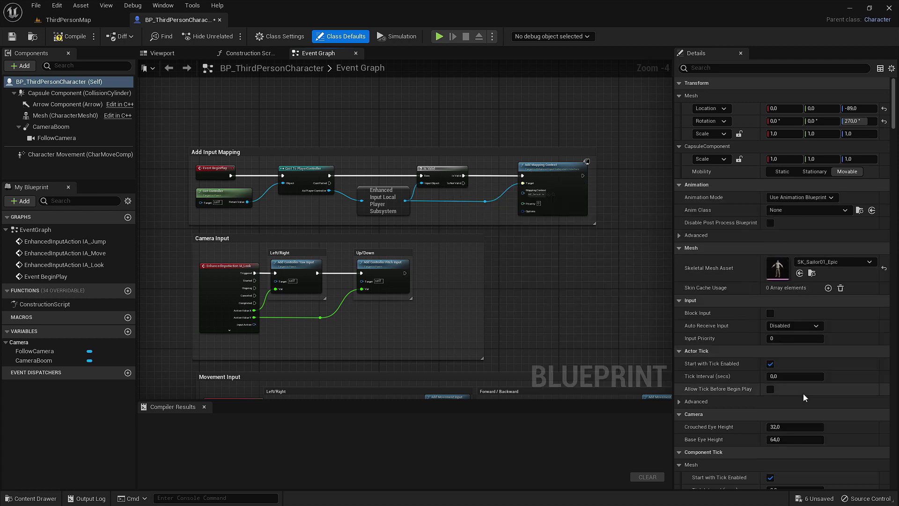
{"action": "left_click", "coordinate": [74, 38]}
{"action": "left_click", "coordinate": [12, 36]}
Playtest ThirdPersonMap with the Sailor mesh, then stop the session.
{"action": "left_click", "coordinate": [68, 19]}
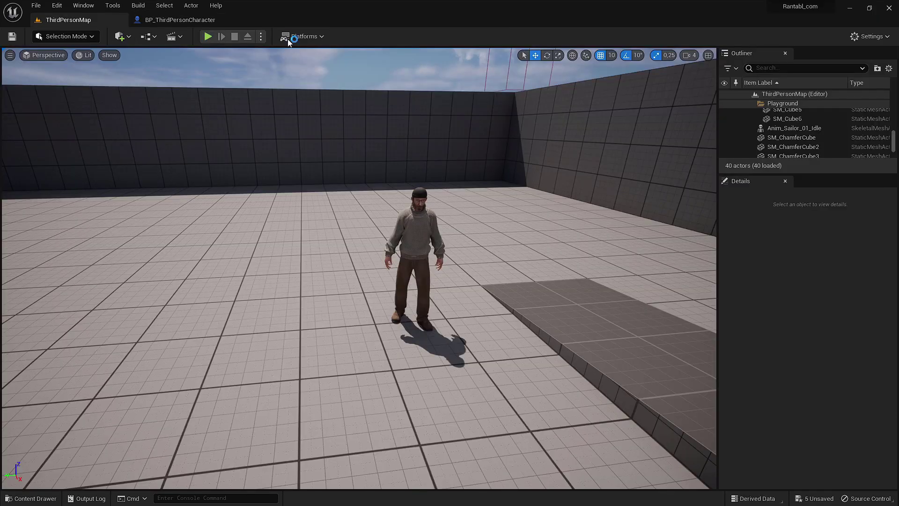
{"action": "left_click", "coordinate": [209, 36]}
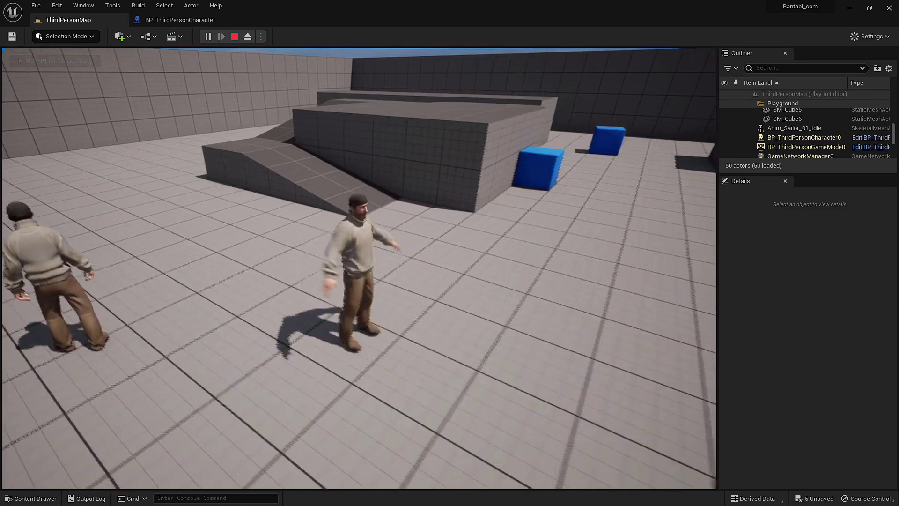
{"action": "key", "text": "Escape"}
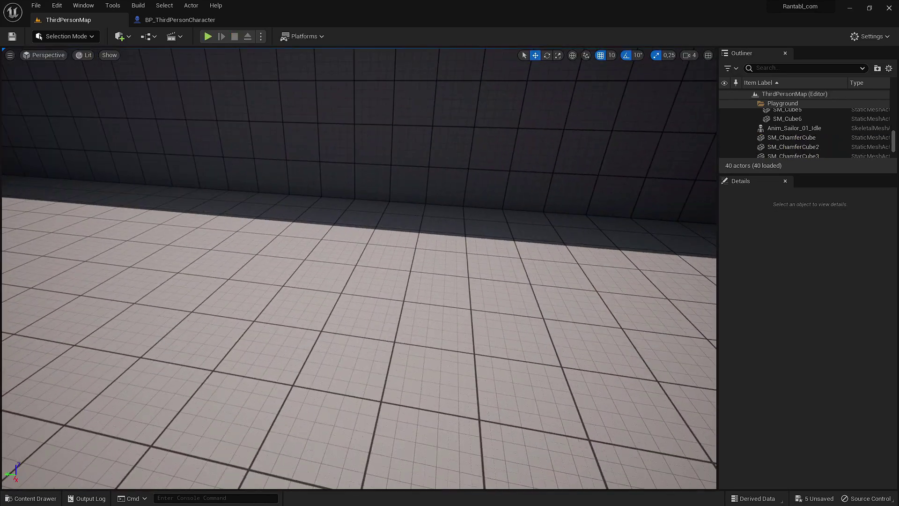
Navigate the Content Drawer to Characters > Mannequins > Animations.
{"action": "left_click", "coordinate": [30, 498]}
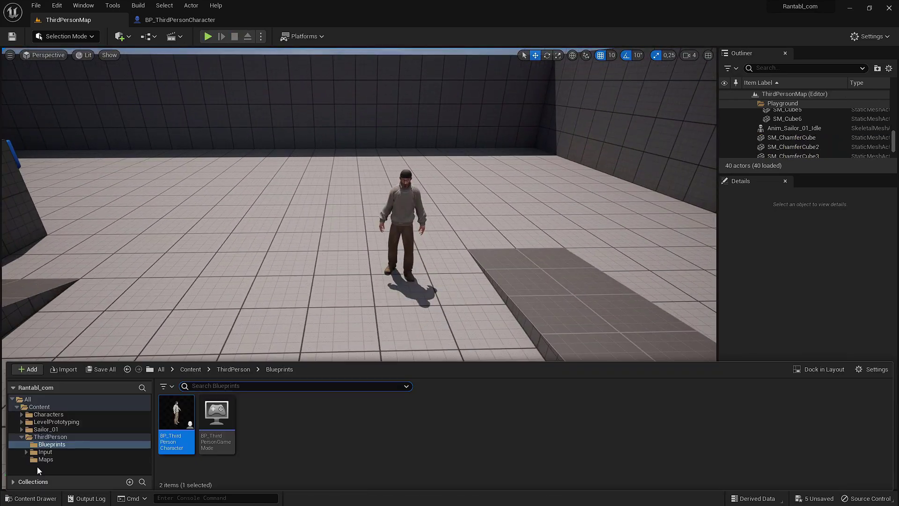
{"action": "left_click", "coordinate": [42, 416]}
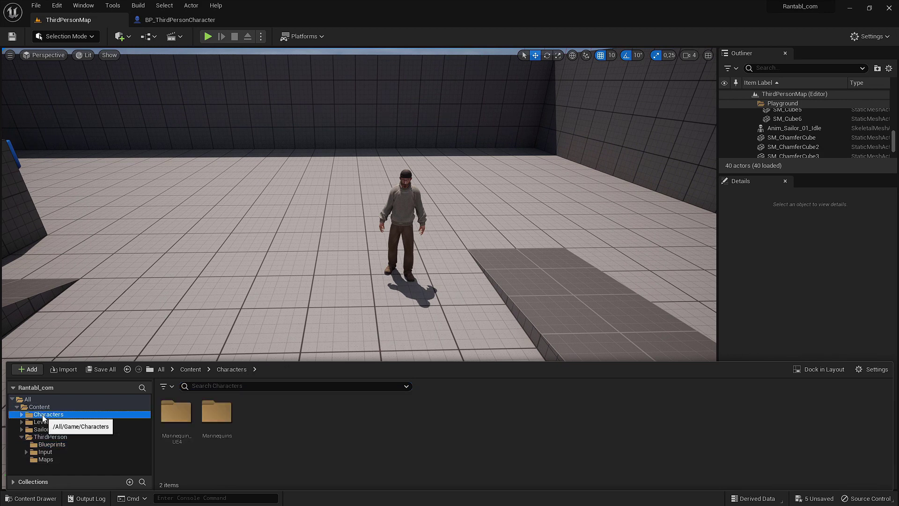
{"action": "double_click", "coordinate": [214, 438]}
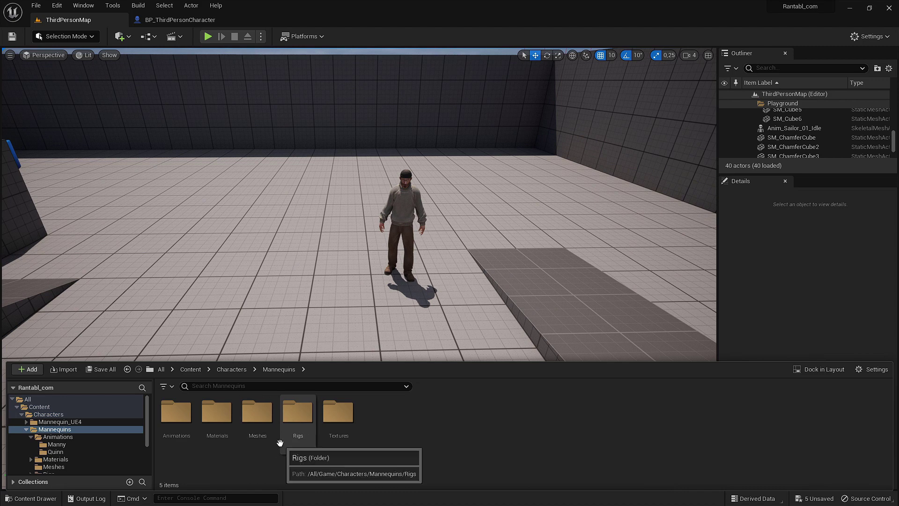
{"action": "double_click", "coordinate": [193, 432]}
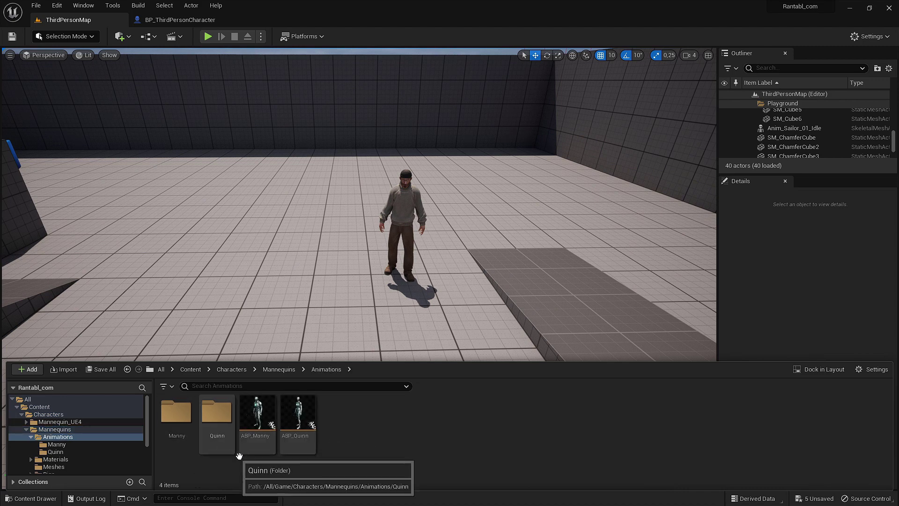
{"action": "mouse_move", "coordinate": [271, 445]}
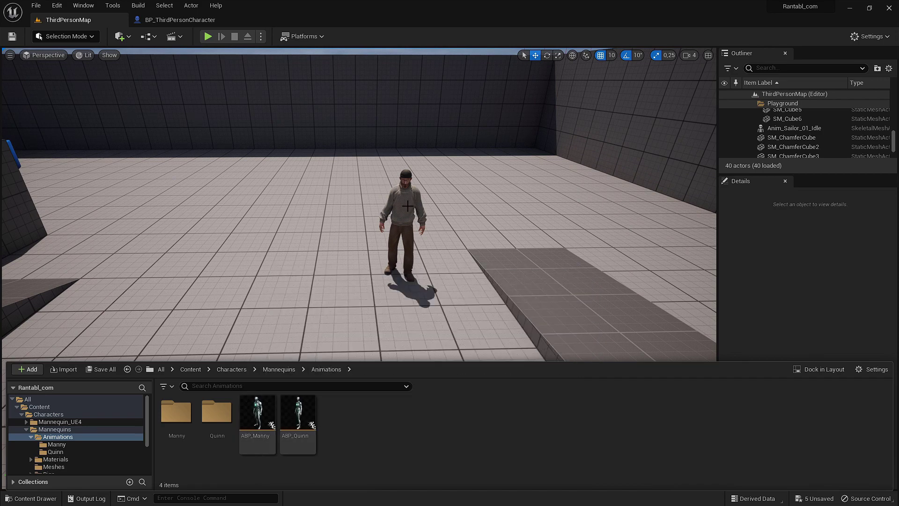
Start Duplicate and Retarget on the ABP_Manny animation blueprint.
{"action": "left_click", "coordinate": [258, 435]}
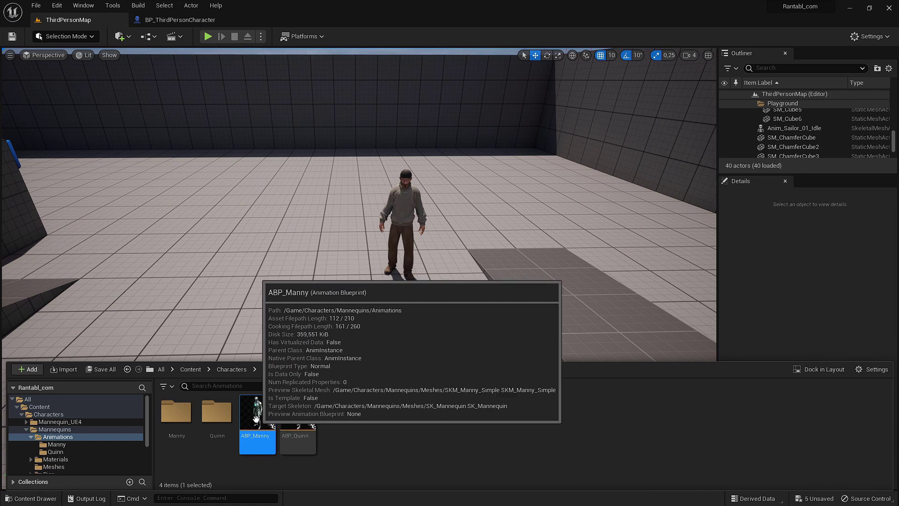
{"action": "right_click", "coordinate": [259, 435]}
{"action": "mouse_move", "coordinate": [307, 210]}
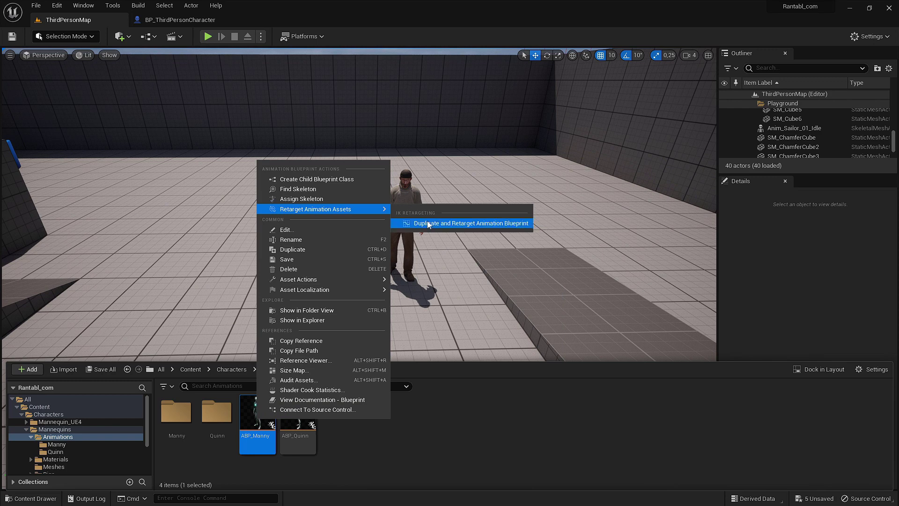
{"action": "left_click", "coordinate": [511, 223]}
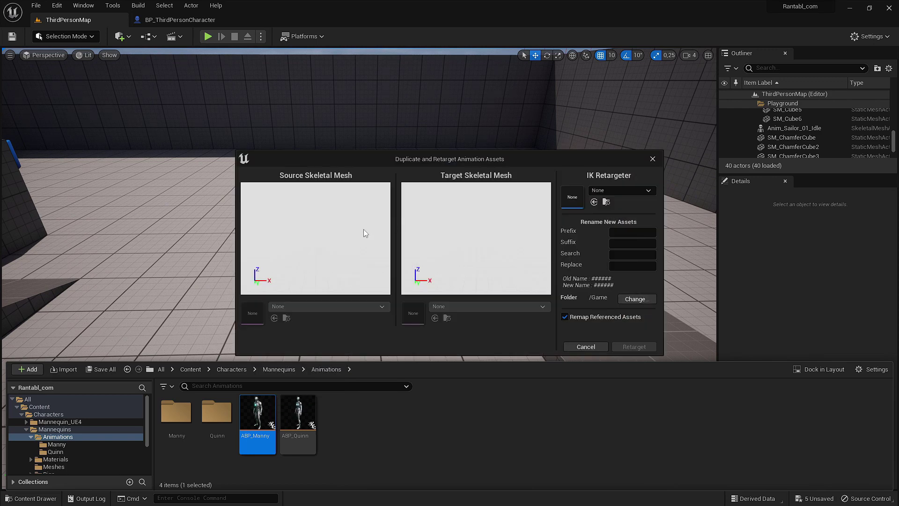
Try the available IK retargeters, settling on RTG_Mannequin.
{"action": "left_click", "coordinate": [599, 192]}
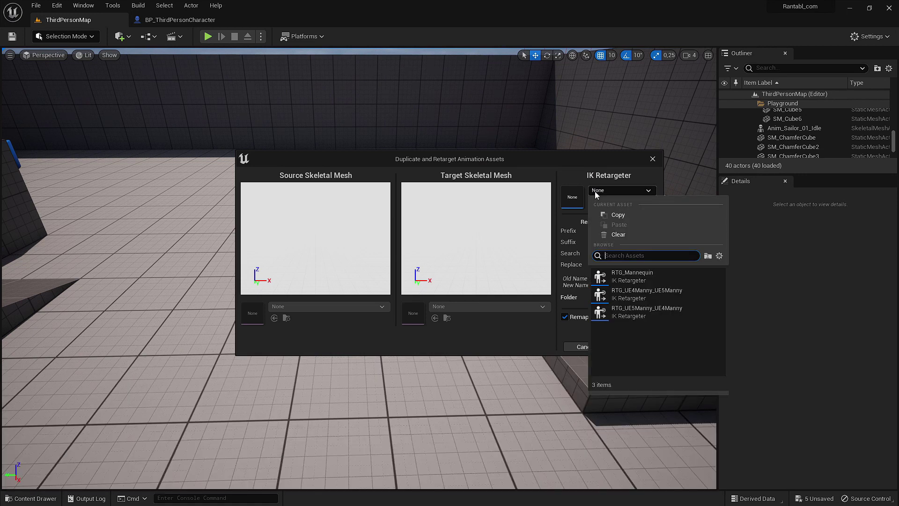
{"action": "left_click", "coordinate": [631, 275]}
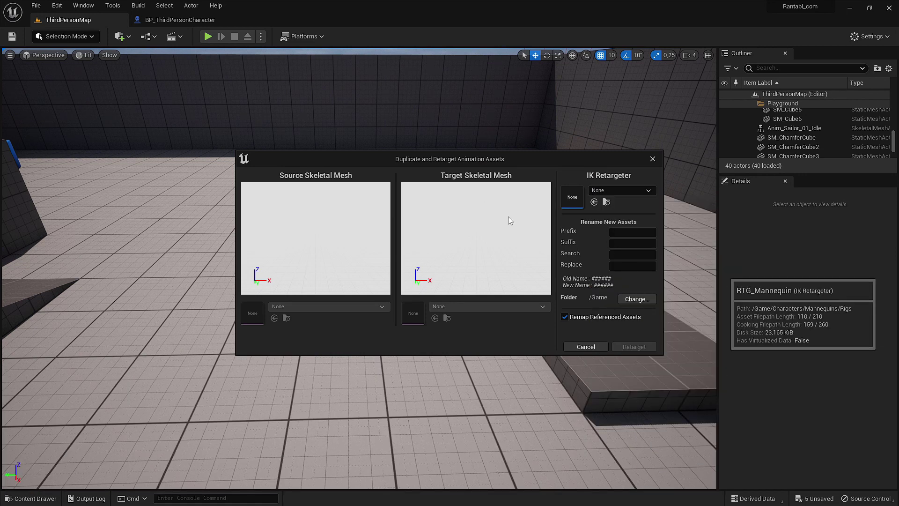
{"action": "left_click", "coordinate": [618, 191]}
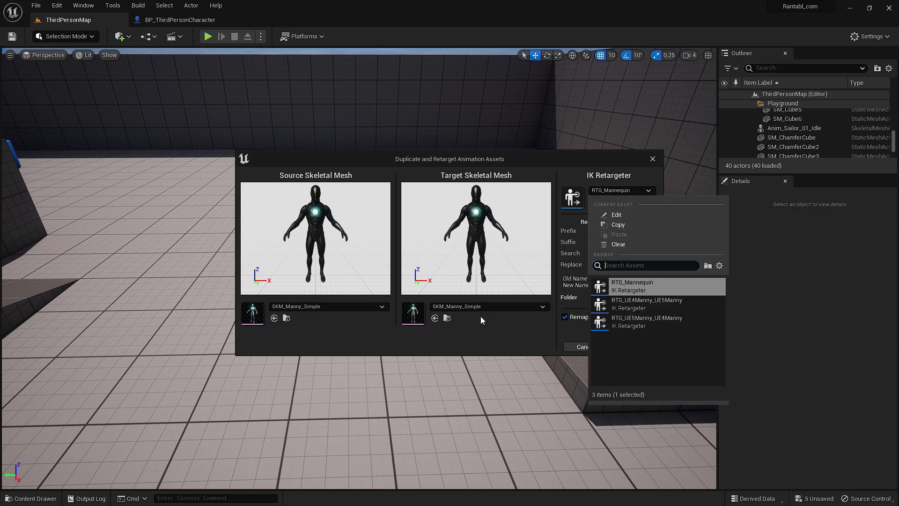
{"action": "left_click", "coordinate": [626, 304]}
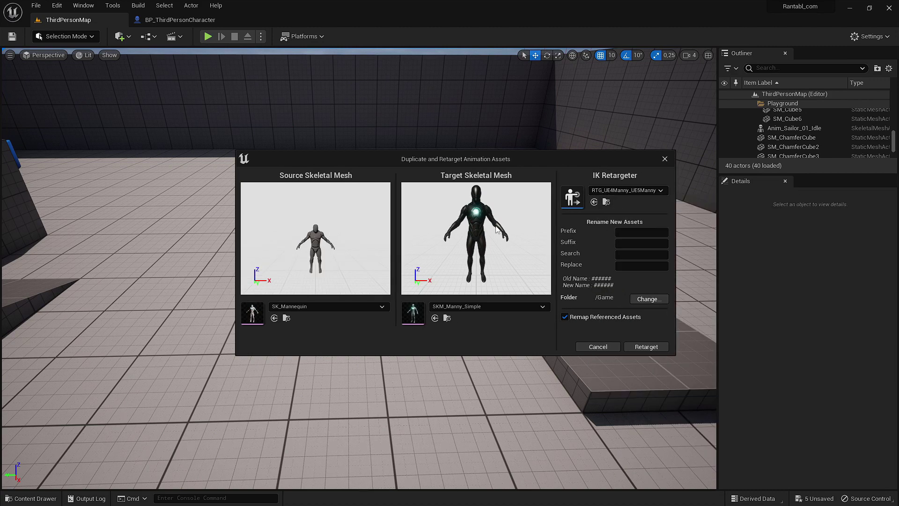
{"action": "left_click", "coordinate": [603, 191]}
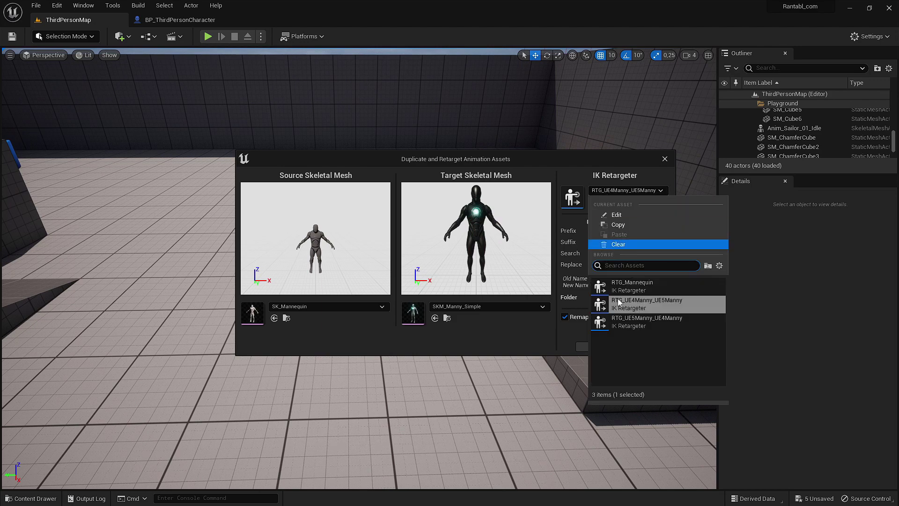
{"action": "left_click", "coordinate": [627, 322]}
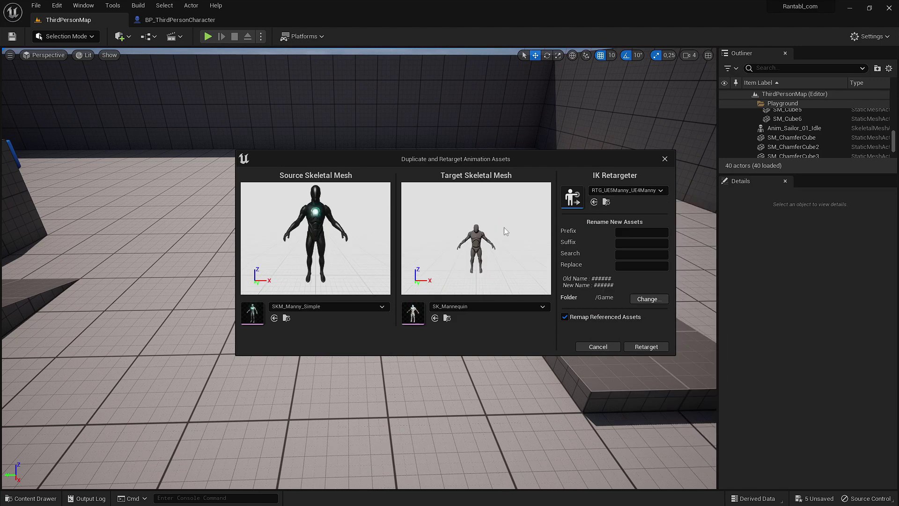
{"action": "left_click", "coordinate": [627, 190]}
{"action": "left_click", "coordinate": [630, 283]}
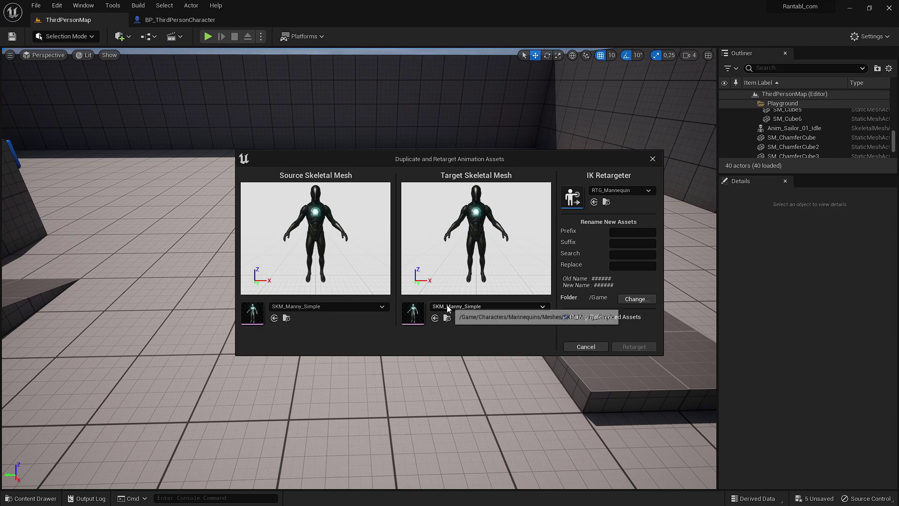
Target SK_Sailor01_Epic, choose the Content folder as destination, and run the retarget.
{"action": "left_click", "coordinate": [473, 306]}
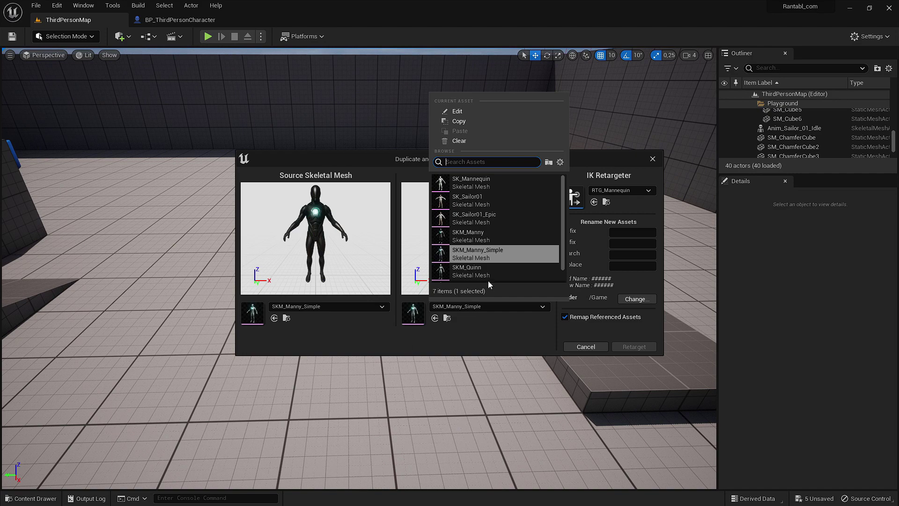
{"action": "left_click", "coordinate": [471, 220]}
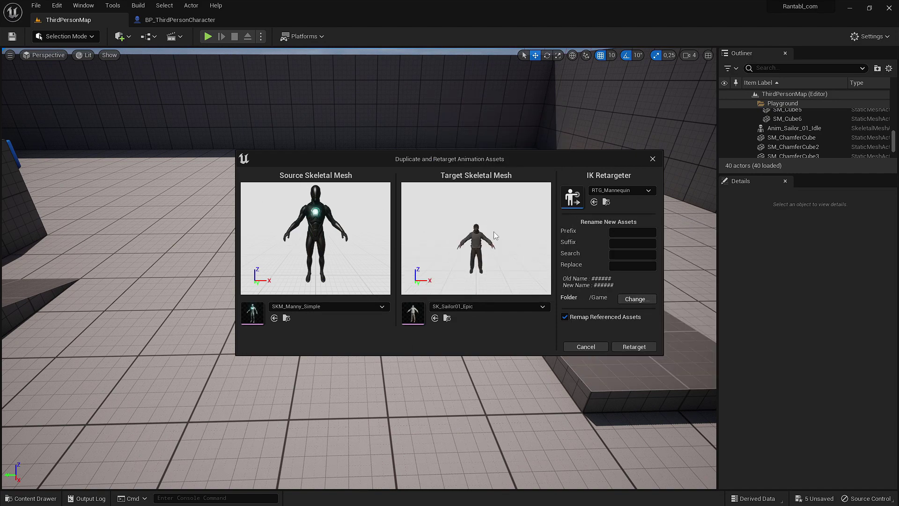
{"action": "left_click", "coordinate": [631, 299]}
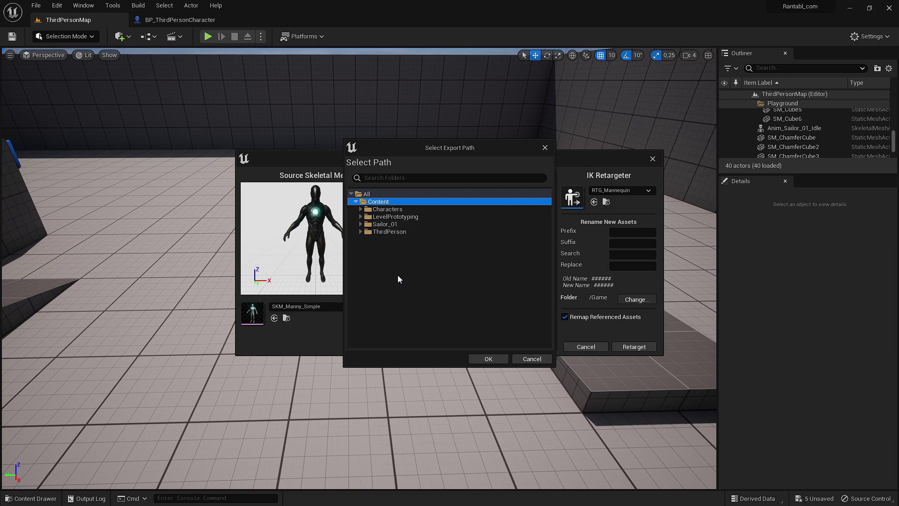
{"action": "left_click", "coordinate": [493, 357]}
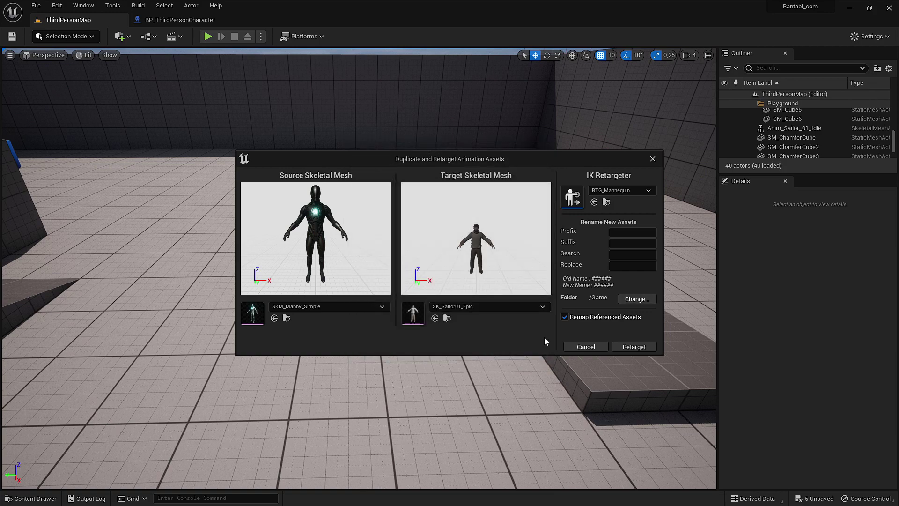
{"action": "left_click", "coordinate": [634, 346]}
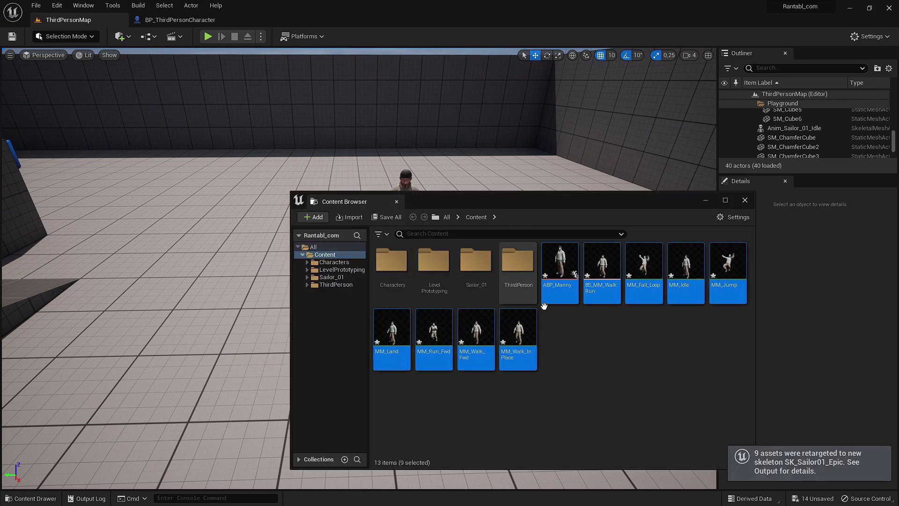
Clear the asset selection, then run and stop a quick level playtest.
{"action": "left_click", "coordinate": [588, 368]}
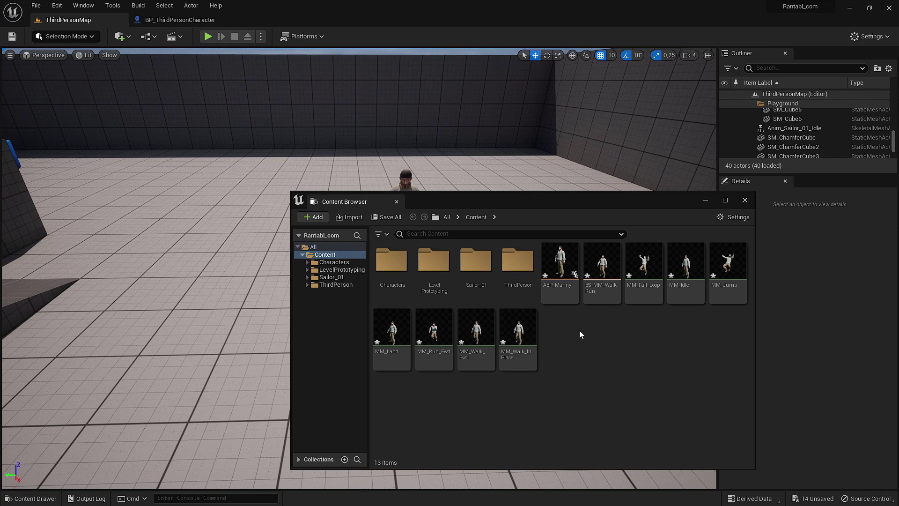
{"action": "left_click", "coordinate": [208, 36]}
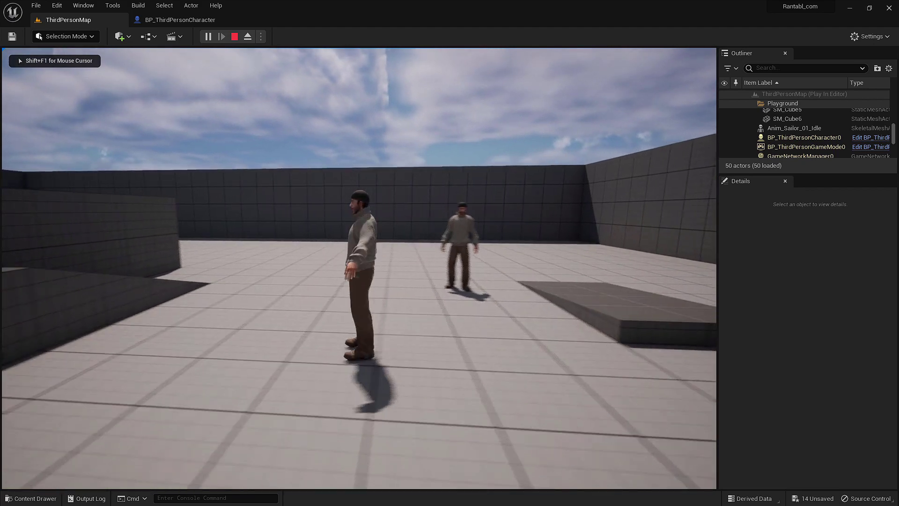
{"action": "key", "text": "Escape"}
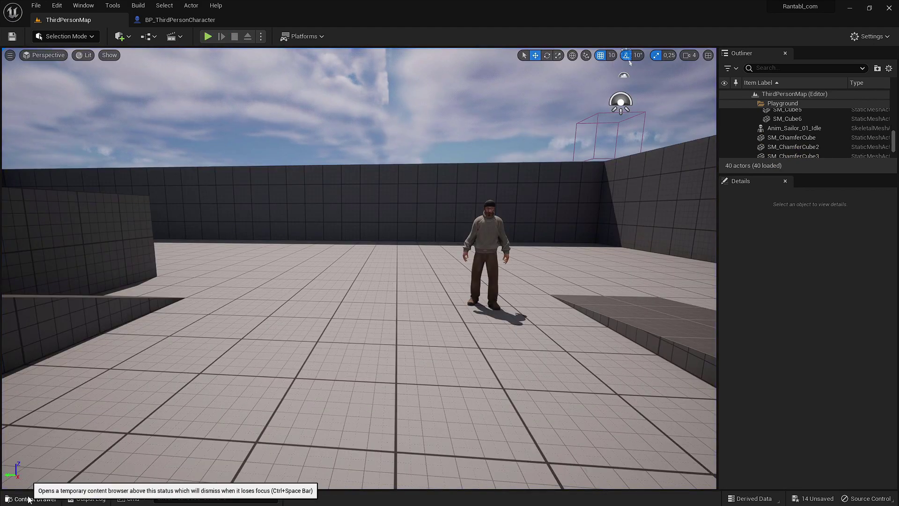
Rename the retargeted ABP_Manny in Content to karakter.
{"action": "left_click", "coordinate": [33, 499]}
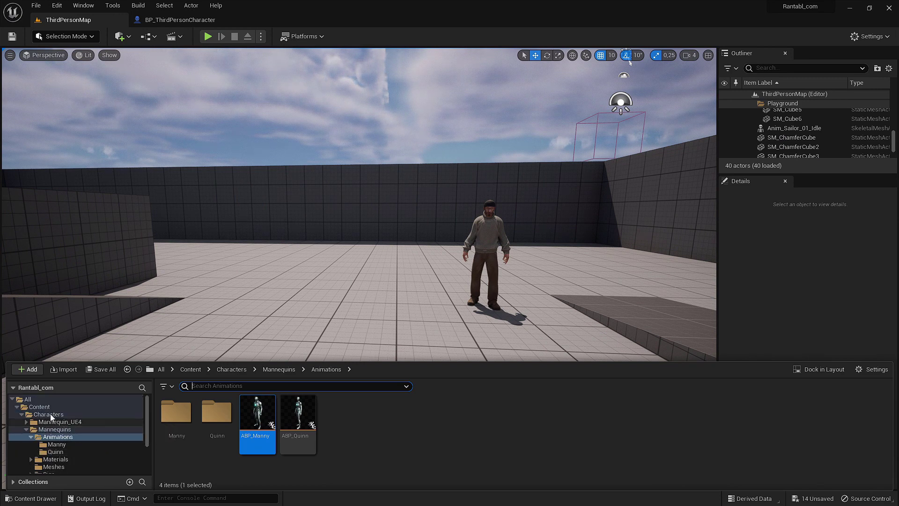
{"action": "left_click", "coordinate": [40, 407]}
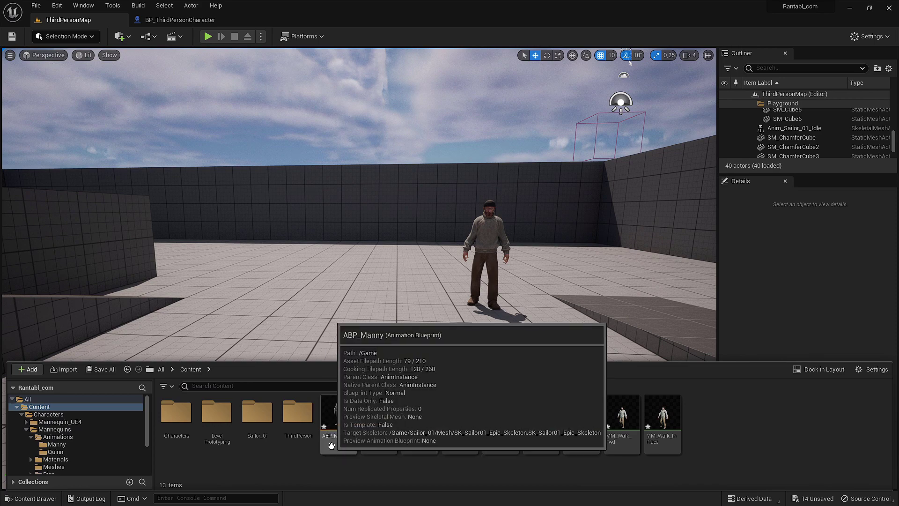
{"action": "left_click", "coordinate": [336, 408]}
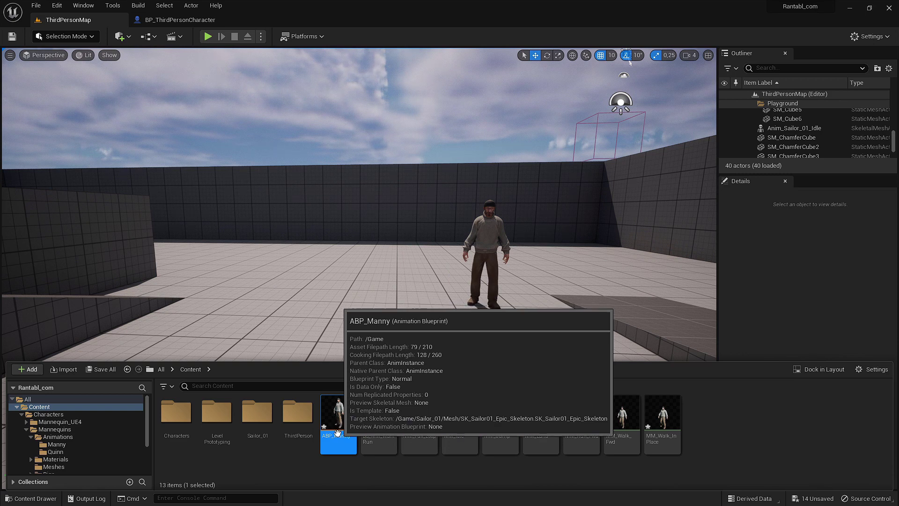
{"action": "right_click", "coordinate": [337, 424]}
{"action": "left_click", "coordinate": [367, 264]}
{"action": "type", "text": "karakter"}
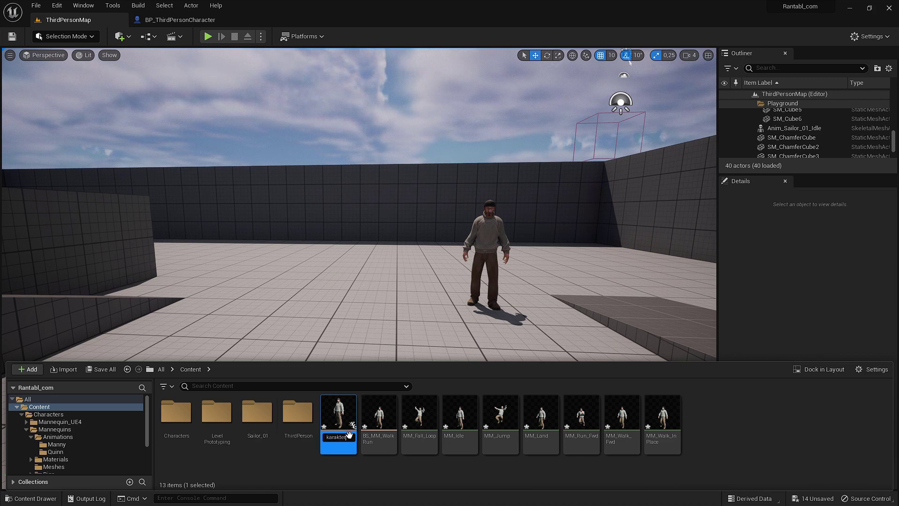
{"action": "key", "text": "Return"}
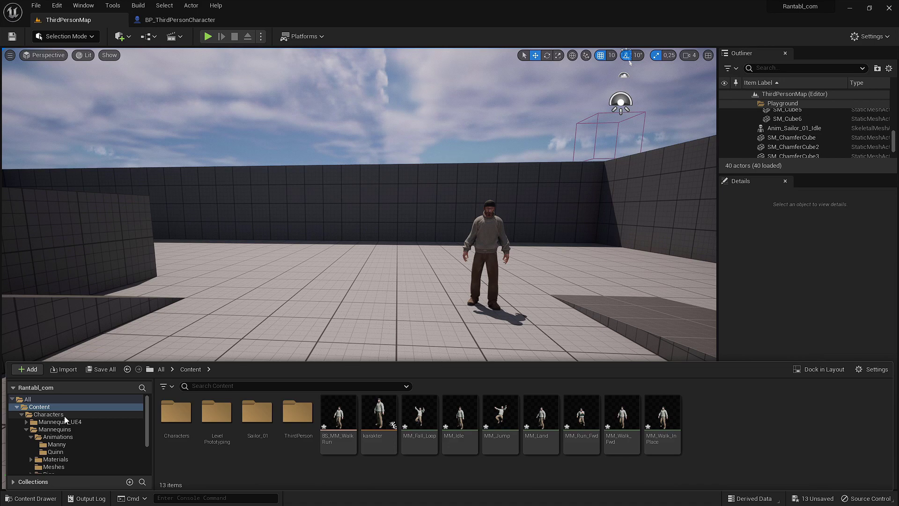
Switch back to the BP_ThirdPersonCharacter blueprint tab.
{"action": "scroll", "coordinate": [68, 446], "scroll_direction": "down", "scroll_amount": 2}
{"action": "scroll", "coordinate": [68, 463], "scroll_direction": "down", "scroll_amount": 2}
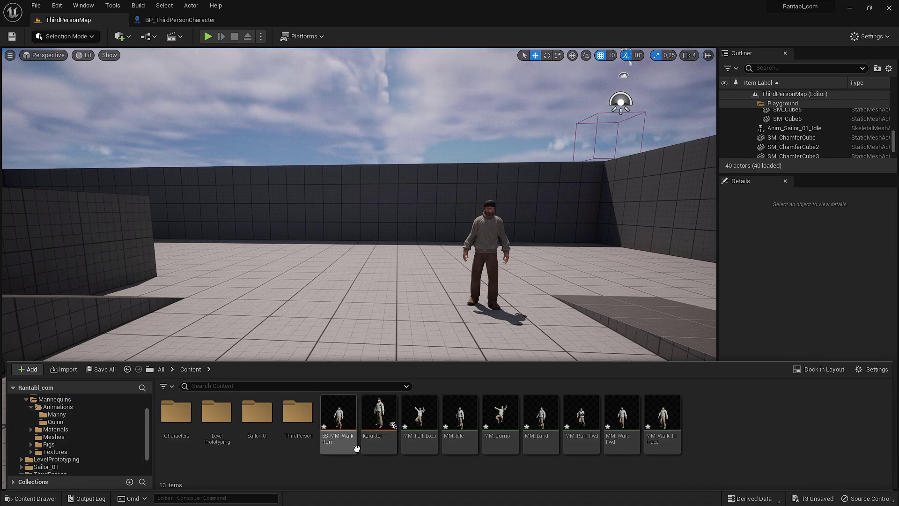
{"action": "scroll", "coordinate": [88, 450], "scroll_direction": "down", "scroll_amount": 2}
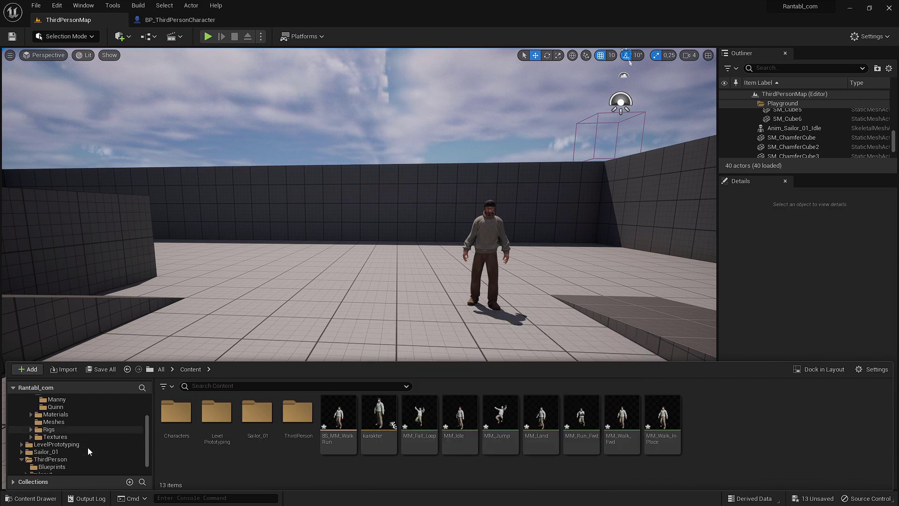
{"action": "left_click", "coordinate": [66, 460]}
{"action": "left_click", "coordinate": [180, 20]}
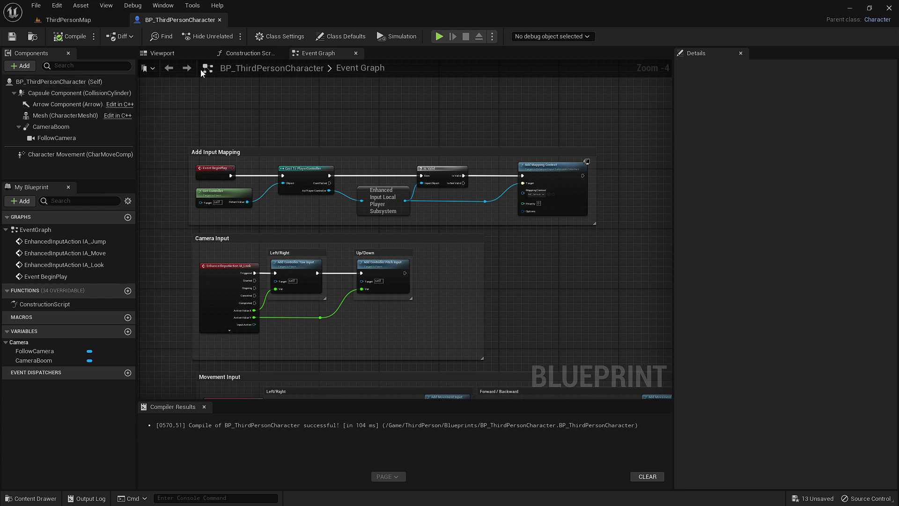
In Class Defaults, set the character's Anim Class to karakter.
{"action": "left_click", "coordinate": [35, 82]}
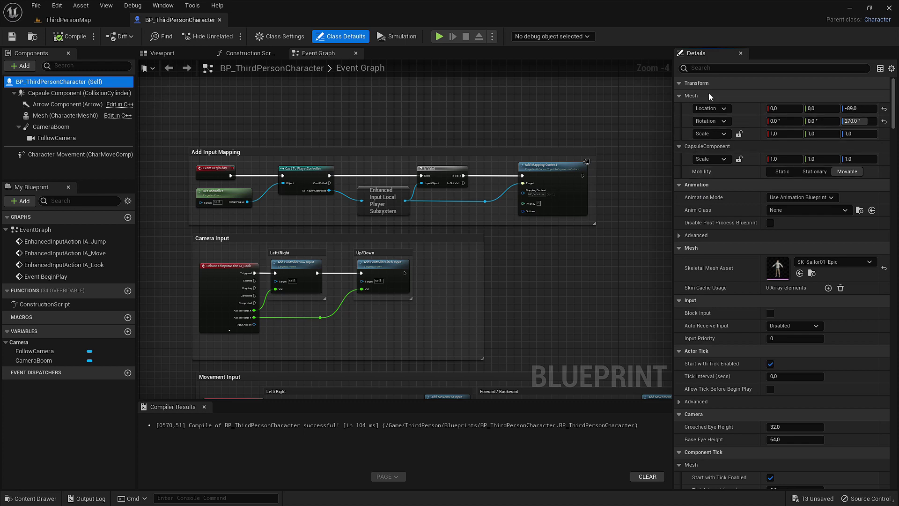
{"action": "left_click", "coordinate": [772, 211]}
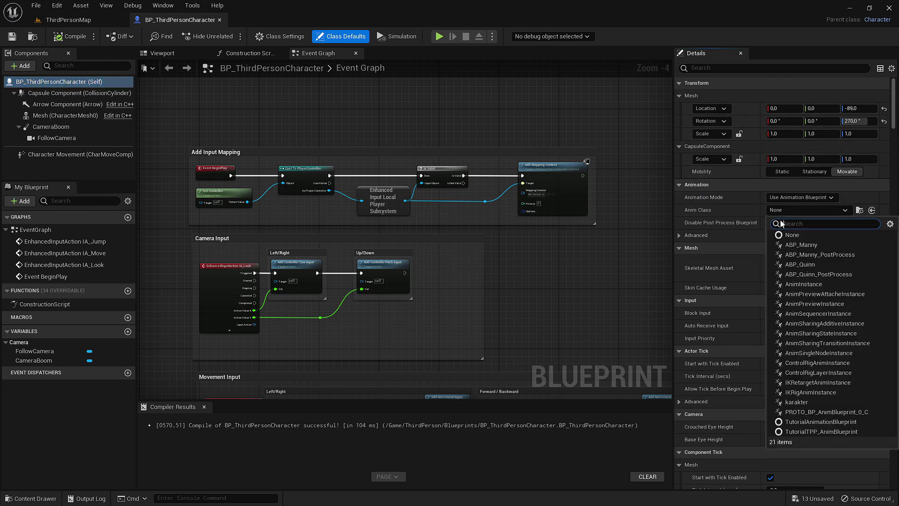
{"action": "type", "text": "karak"}
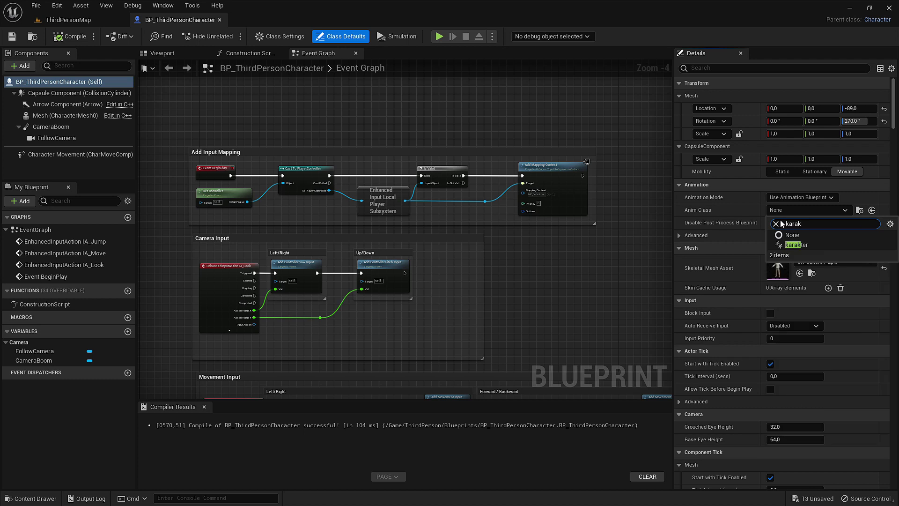
{"action": "left_click", "coordinate": [799, 246]}
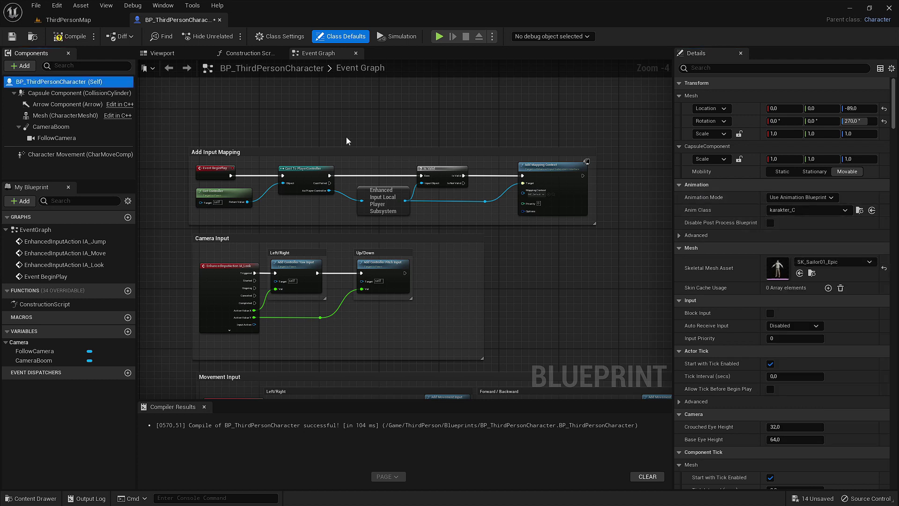
Compile and save the character, then playtest the animated Sailor in ThirdPersonMap.
{"action": "left_click", "coordinate": [71, 36]}
{"action": "left_click", "coordinate": [11, 36]}
{"action": "left_click", "coordinate": [68, 20]}
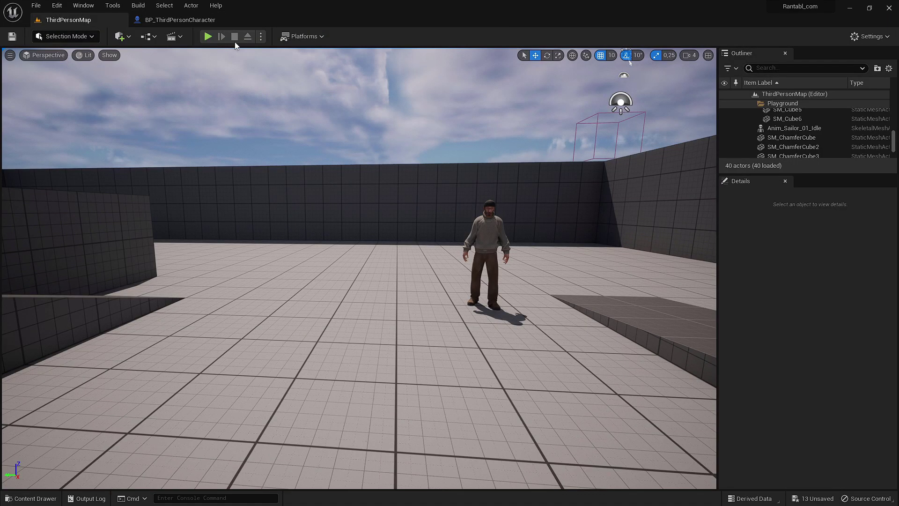
{"action": "left_click", "coordinate": [208, 36]}
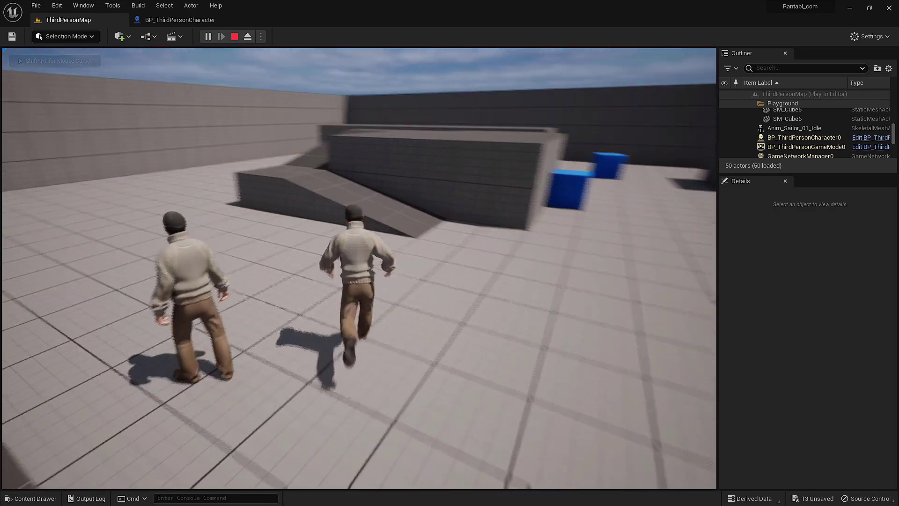
{"action": "key", "text": "Escape"}
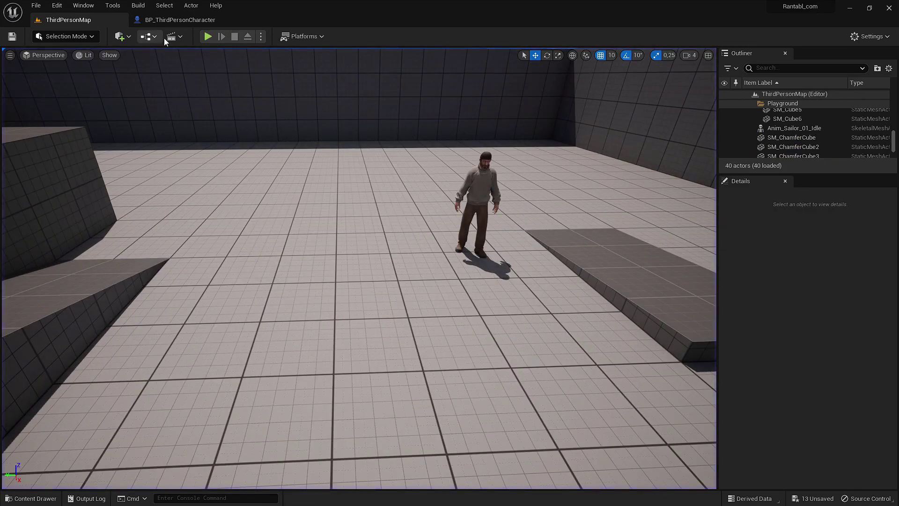
In the Content Drawer's Content folder, select the MM_Run_Fwd animation.
{"action": "left_click", "coordinate": [60, 499]}
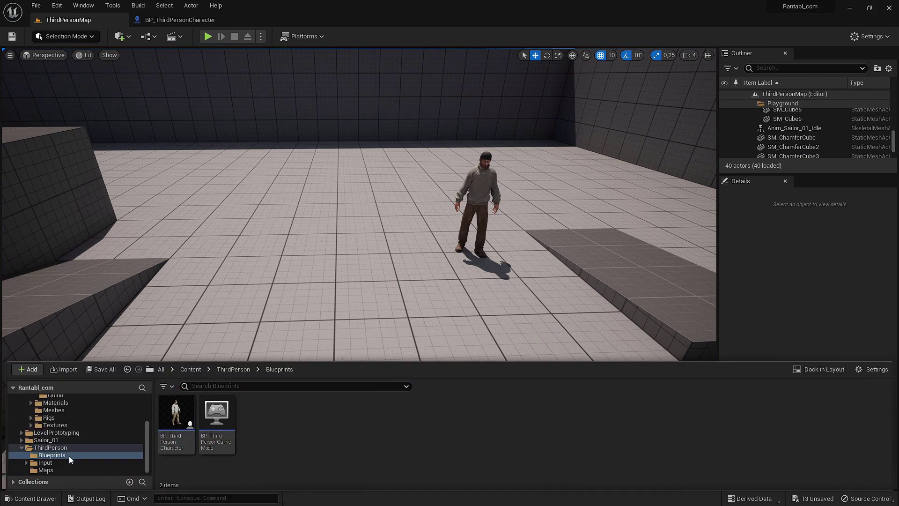
{"action": "scroll", "coordinate": [61, 436], "scroll_direction": "up", "scroll_amount": 3}
{"action": "left_click", "coordinate": [39, 406]}
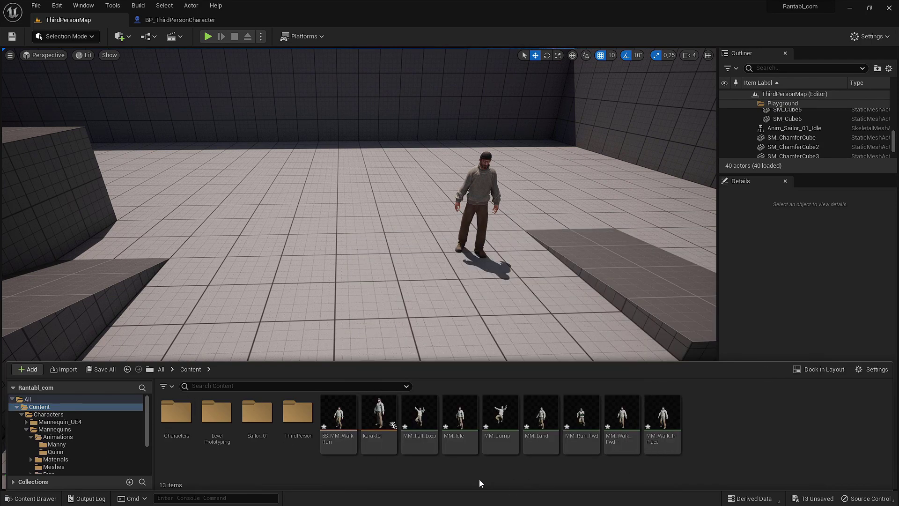
{"action": "left_click", "coordinate": [581, 418]}
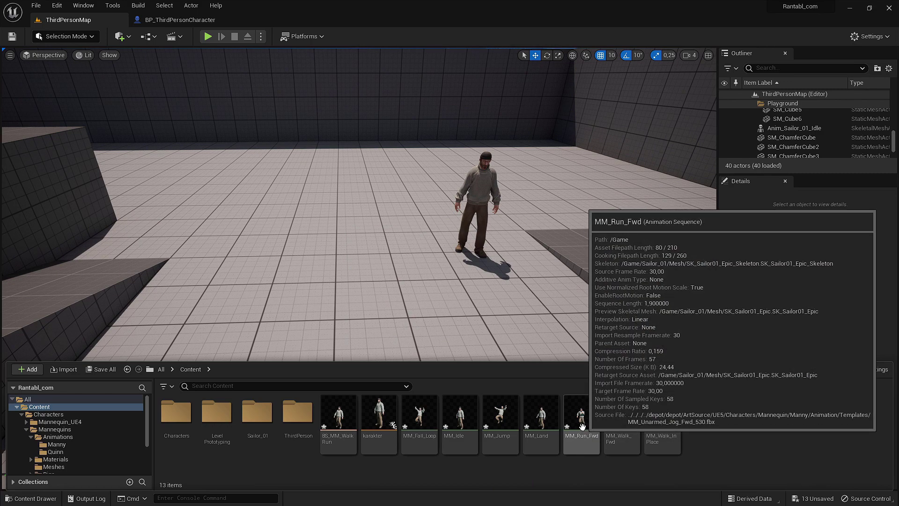
Open MM_Run_Fwd paused on its first frame and orbit the preview closer.
{"action": "double_click", "coordinate": [581, 417]}
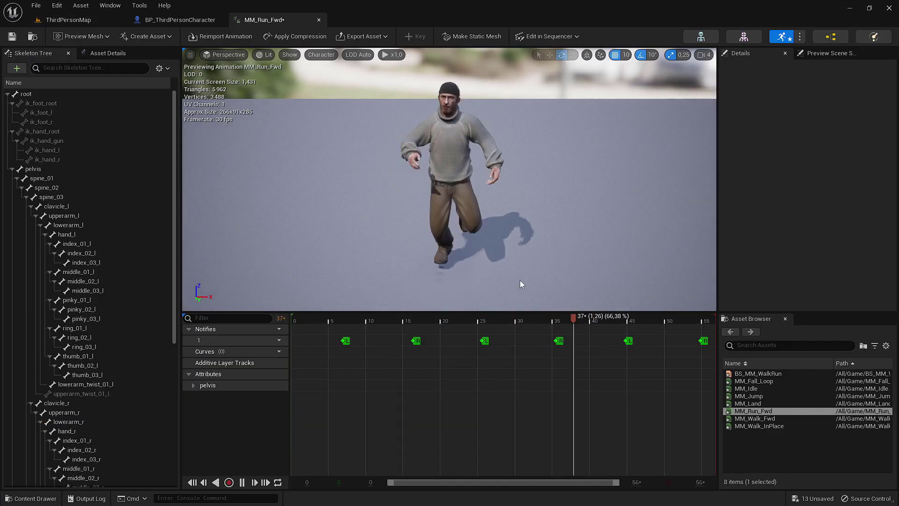
{"action": "left_click", "coordinate": [240, 482]}
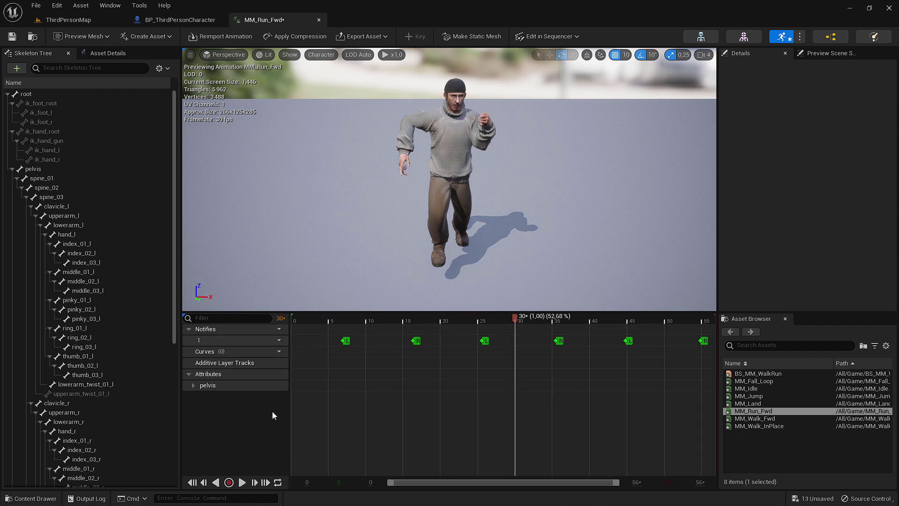
{"action": "left_click", "coordinate": [193, 483]}
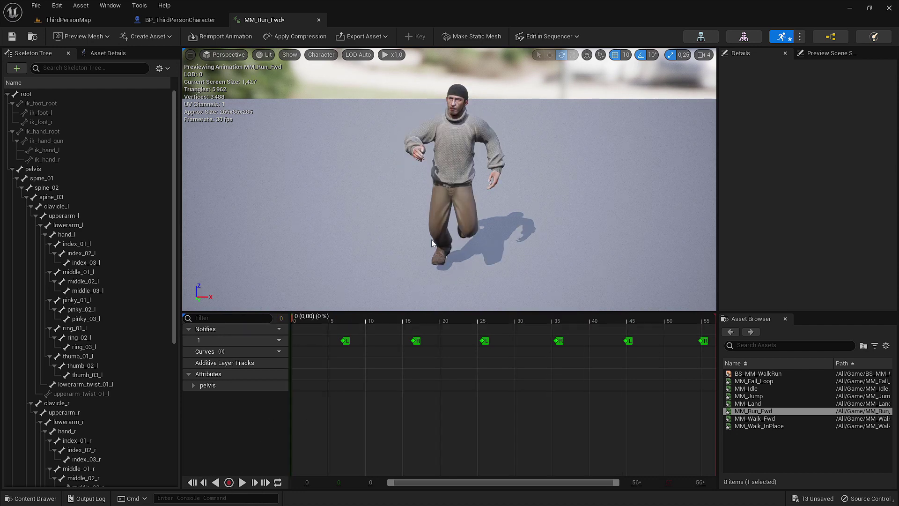
{"action": "right_click_drag", "start_coordinate": [432, 243], "coordinate": [472, 252]}
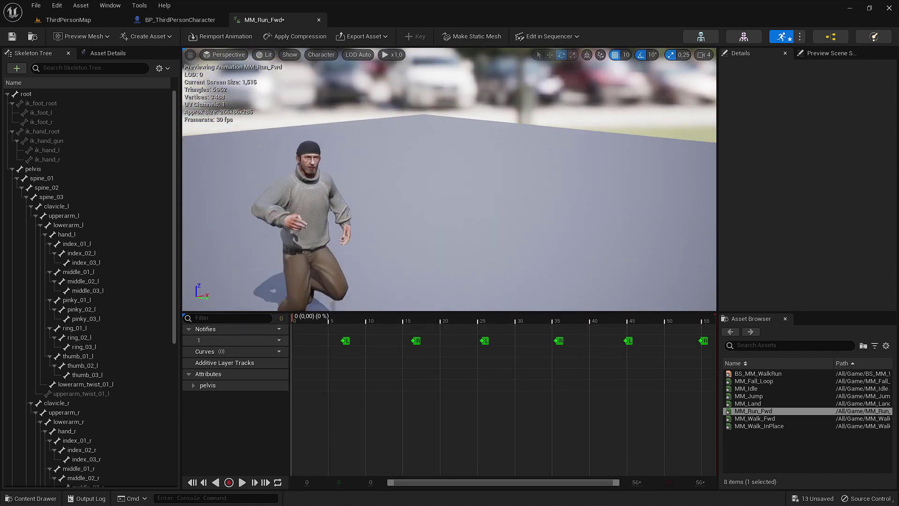
{"action": "mouse_move", "coordinate": [442, 220]}
{"action": "right_mouse_down"}
{"action": "mouse_move", "coordinate": [468, 201]}
{"action": "mouse_move", "coordinate": [410, 181]}
{"action": "right_mouse_up"}
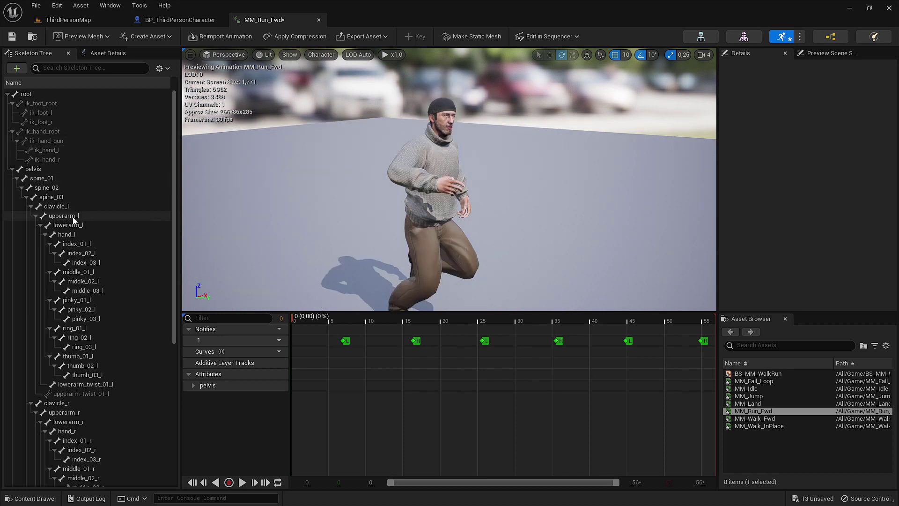
Select spine_01, then index_02_l, and frame the left hand in the preview.
{"action": "left_click", "coordinate": [47, 178]}
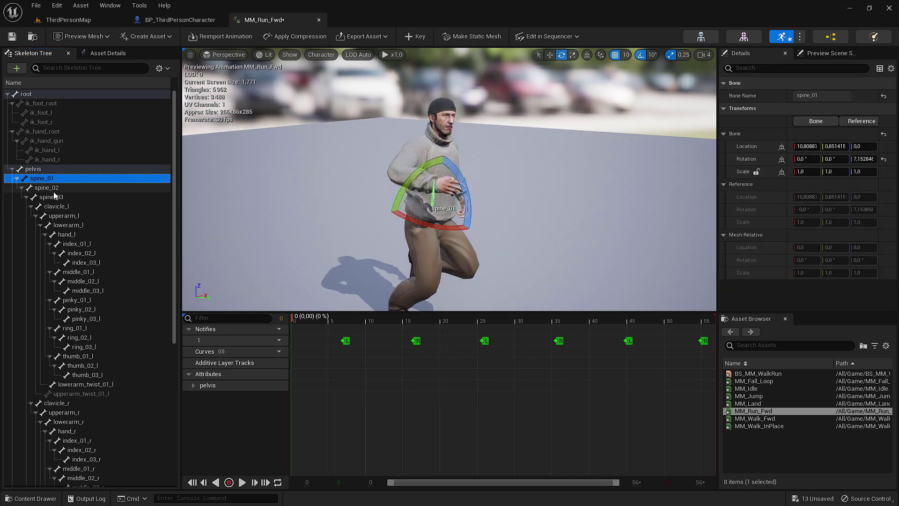
{"action": "scroll", "coordinate": [53, 196], "scroll_direction": "down", "scroll_amount": 2}
{"action": "scroll", "coordinate": [84, 248], "scroll_direction": "down", "scroll_amount": 2}
{"action": "scroll", "coordinate": [88, 251], "scroll_direction": "down", "scroll_amount": 2}
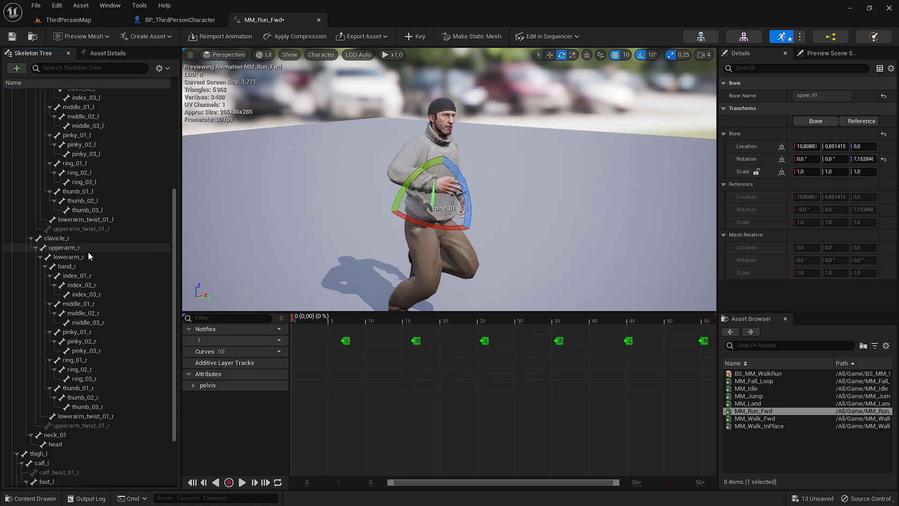
{"action": "scroll", "coordinate": [72, 305], "scroll_direction": "up", "scroll_amount": 4}
{"action": "scroll", "coordinate": [71, 303], "scroll_direction": "up", "scroll_amount": 2}
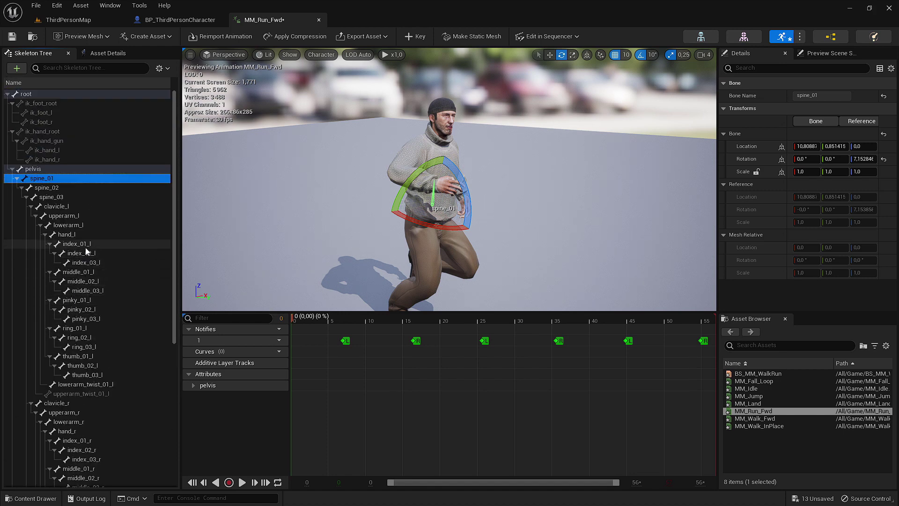
{"action": "left_click_drag", "start_coordinate": [327, 211], "coordinate": [355, 187]}
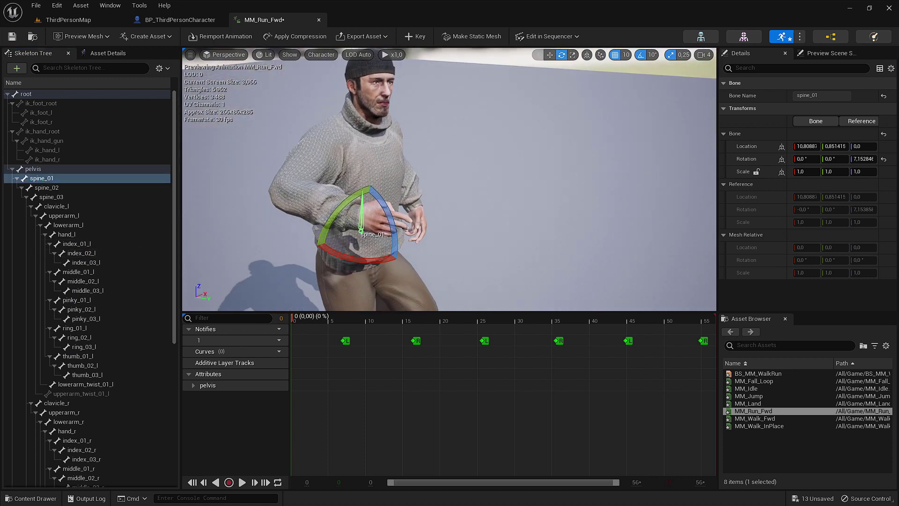
{"action": "left_click", "coordinate": [94, 253]}
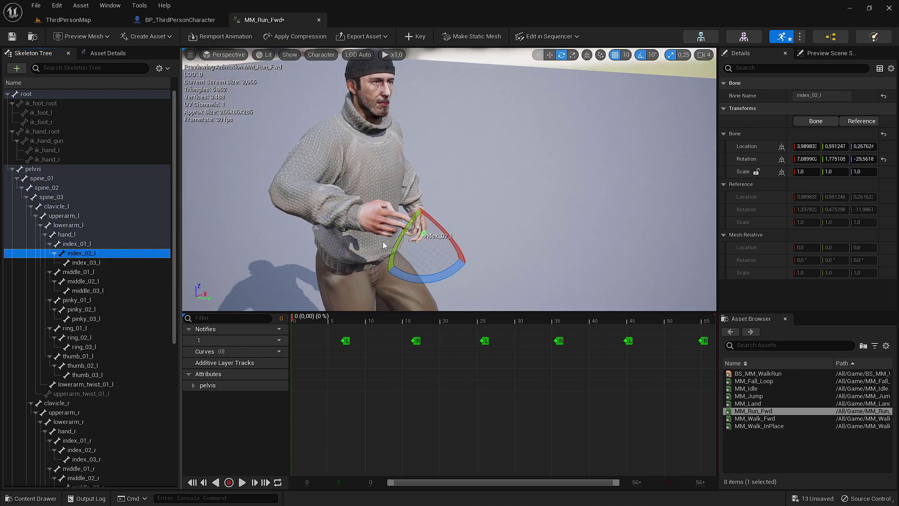
{"action": "key", "text": "f"}
{"action": "scroll", "coordinate": [447, 248], "scroll_direction": "down", "scroll_amount": 5}
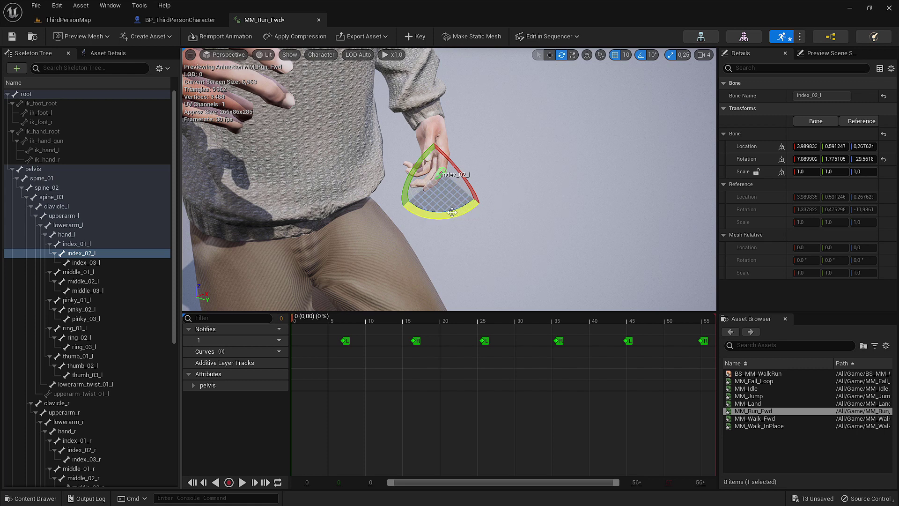
Rotate the index_02_l and index_03_l finger bones and key them as additive tracks.
{"action": "mouse_move", "coordinate": [472, 204]}
{"action": "left_mouse_down"}
{"action": "mouse_move", "coordinate": [412, 236]}
{"action": "mouse_move", "coordinate": [398, 225]}
{"action": "left_mouse_up"}
{"action": "left_click", "coordinate": [86, 262]}
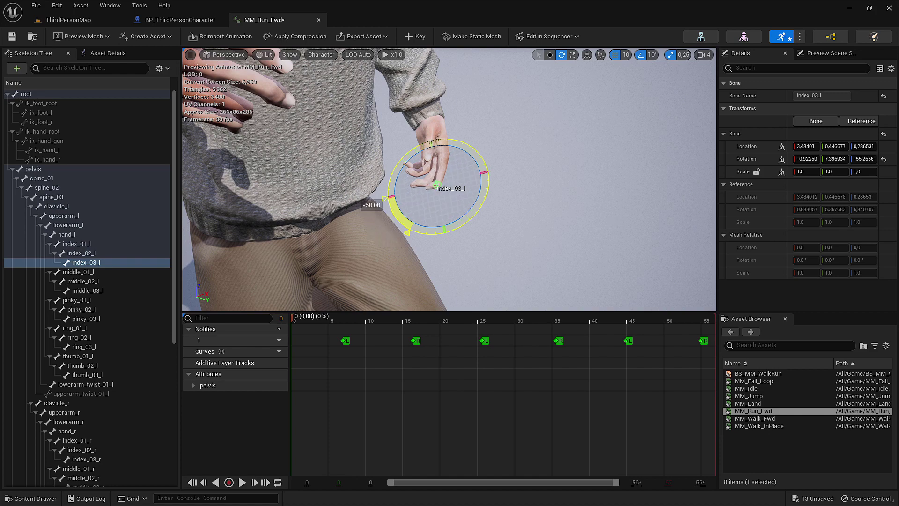
{"action": "key", "text": "w"}
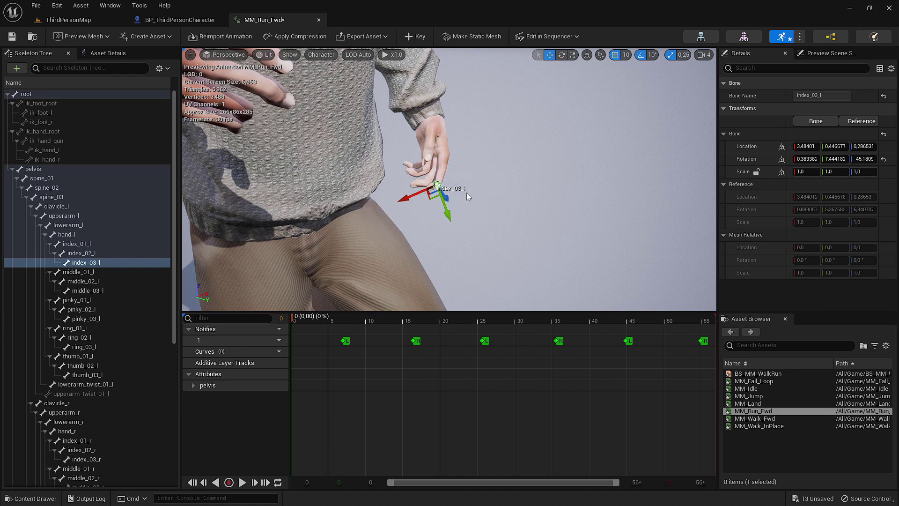
{"action": "left_click_drag", "start_coordinate": [467, 197], "coordinate": [474, 156], "text": "alt"}
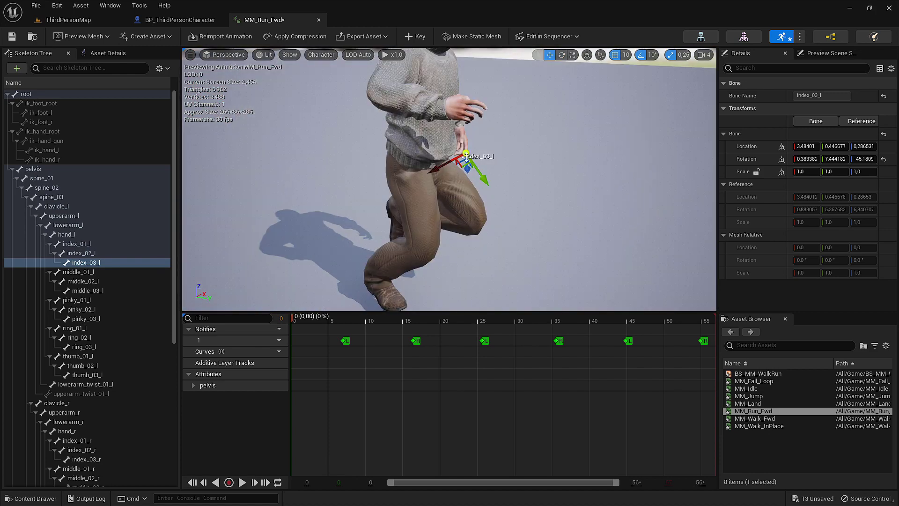
{"action": "scroll", "coordinate": [467, 156], "scroll_direction": "down", "scroll_amount": 3}
{"action": "scroll", "coordinate": [481, 125], "scroll_direction": "up", "scroll_amount": 1}
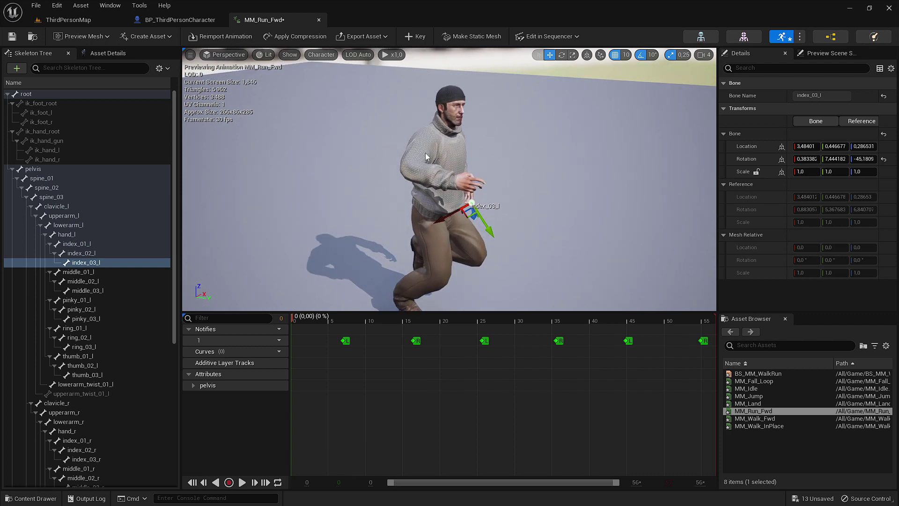
{"action": "left_click", "coordinate": [419, 37]}
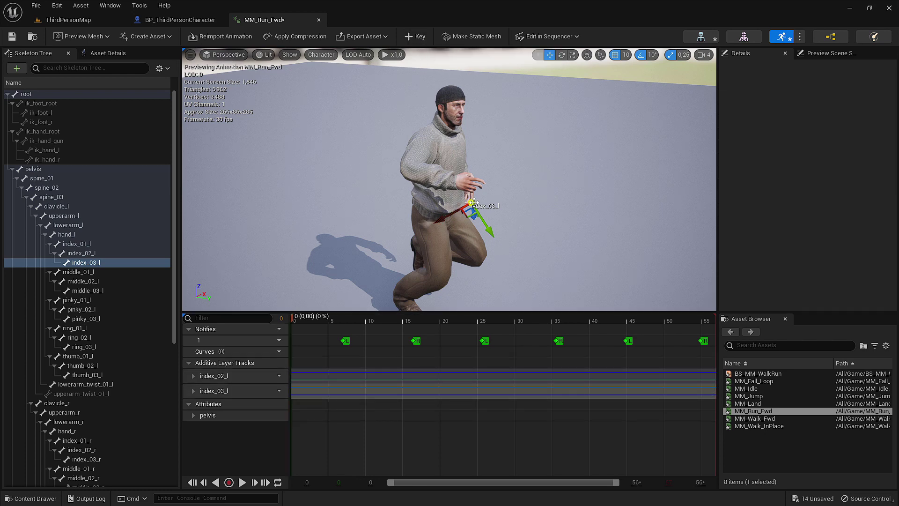
From the first frame, tilt spine_02 about 50° and go back to ThirdPersonMap.
{"action": "left_click", "coordinate": [45, 178]}
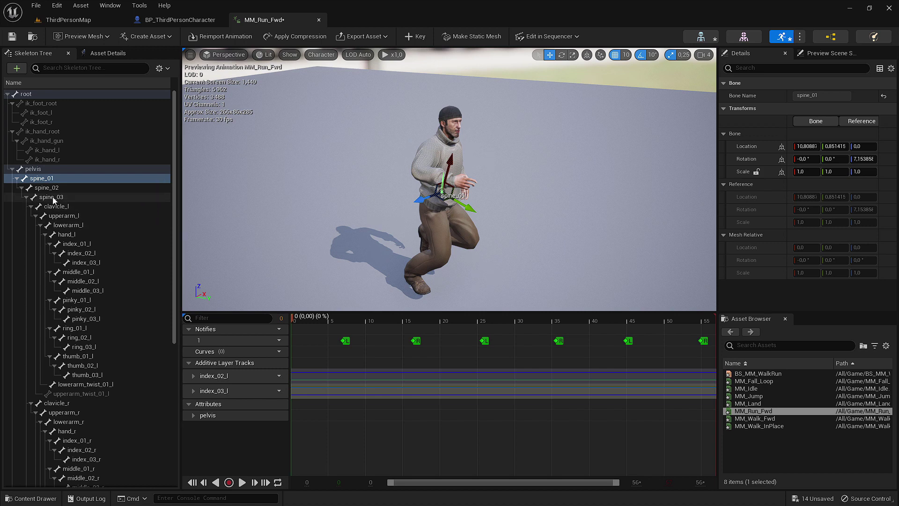
{"action": "left_click", "coordinate": [443, 216]}
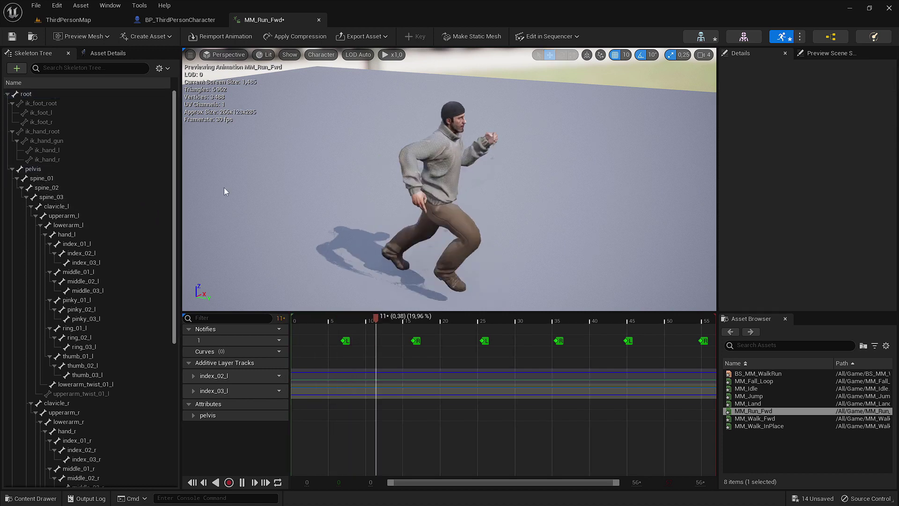
{"action": "left_click", "coordinate": [206, 482]}
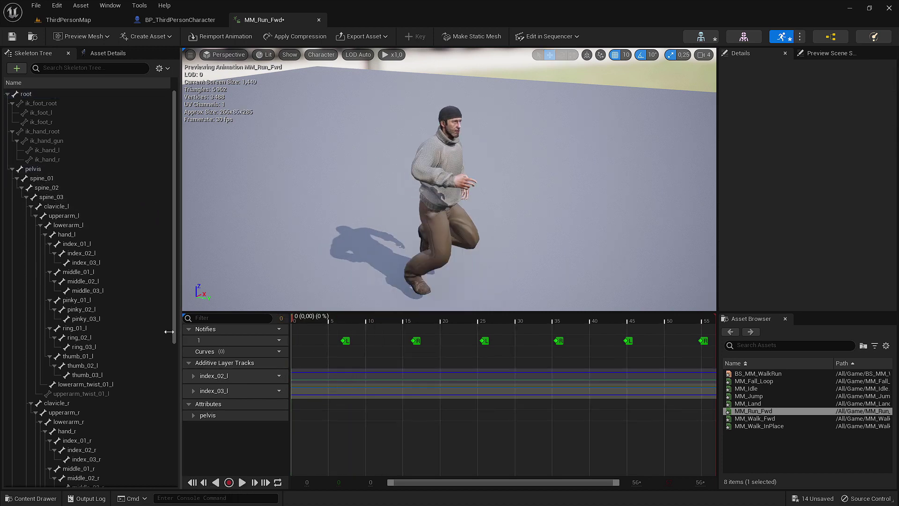
{"action": "left_click", "coordinate": [63, 188]}
{"action": "left_click", "coordinate": [561, 55]}
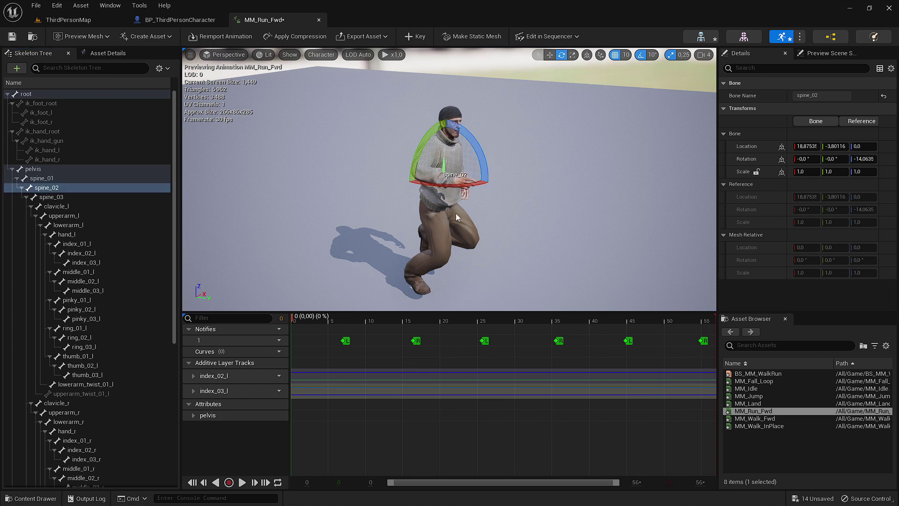
{"action": "left_click_drag", "start_coordinate": [434, 191], "coordinate": [416, 124]}
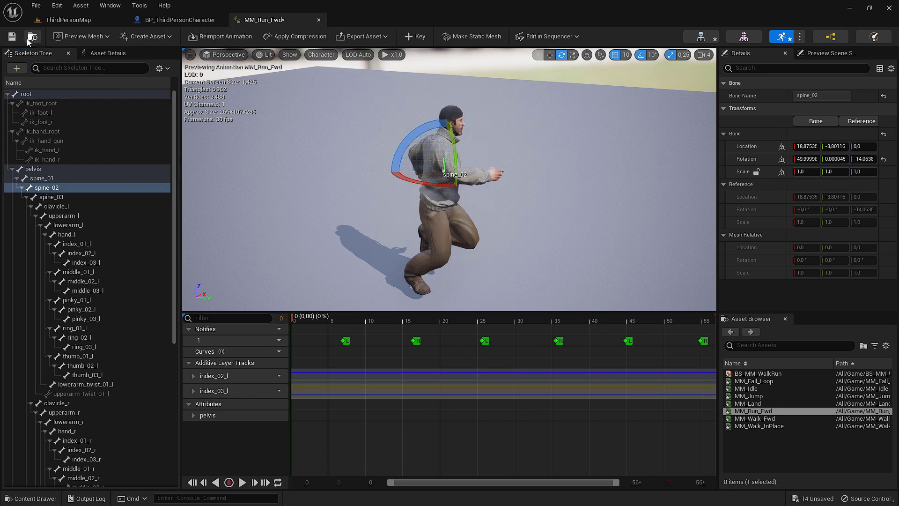
{"action": "left_click", "coordinate": [69, 20]}
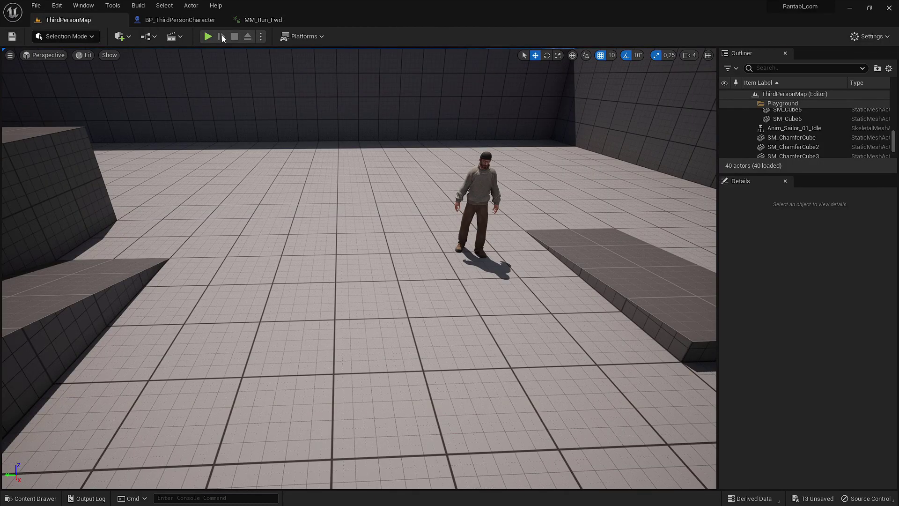
Playtest the level briefly, running the character forward.
{"action": "key", "text": "alt+p"}
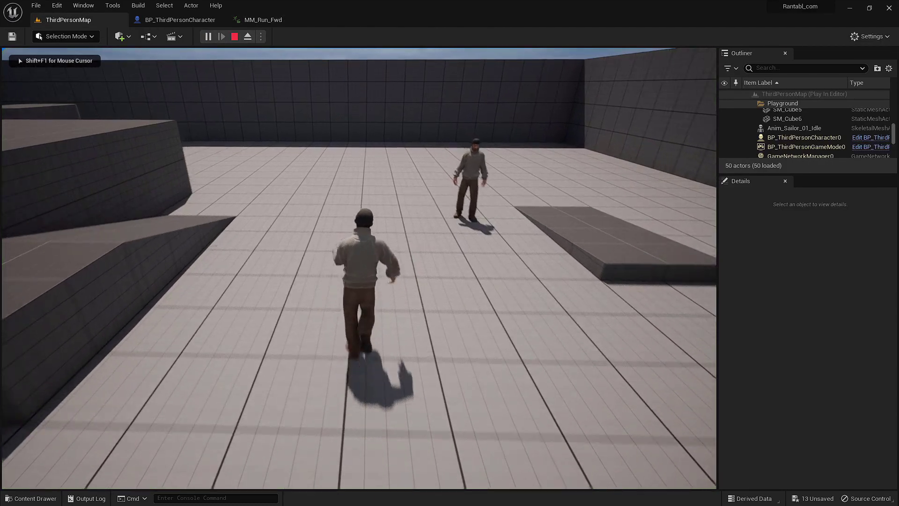
{"action": "key", "text": "w"}
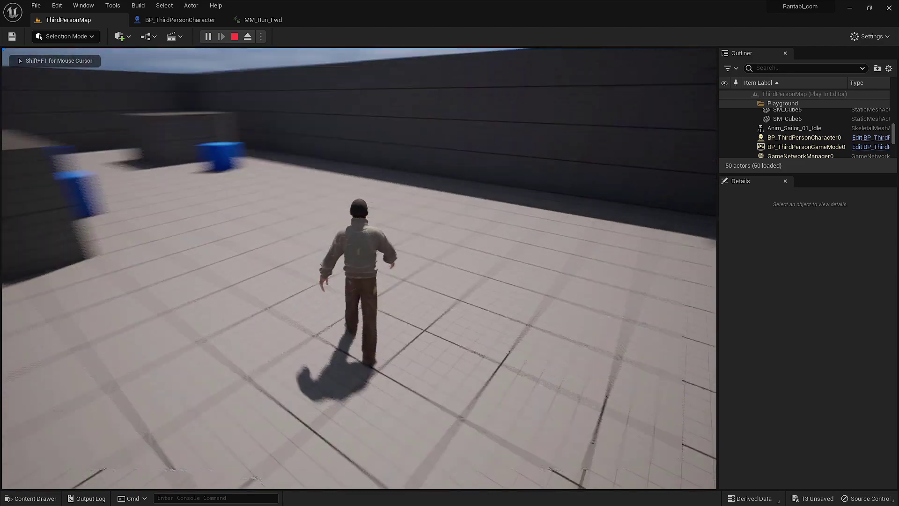
{"action": "key", "text": "Escape"}
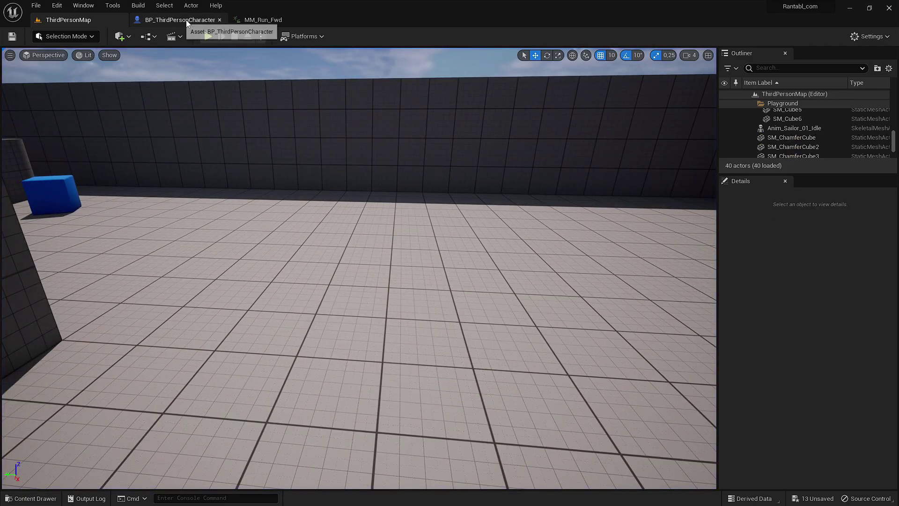
Key the spine_02 rotation in MM_Run_Fwd as an additive track and save the animation.
{"action": "left_click", "coordinate": [236, 19]}
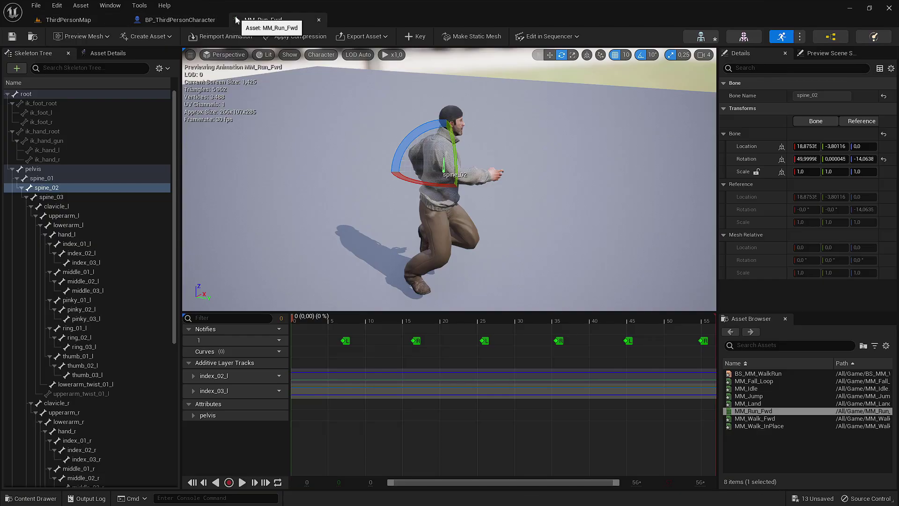
{"action": "left_click", "coordinate": [412, 38]}
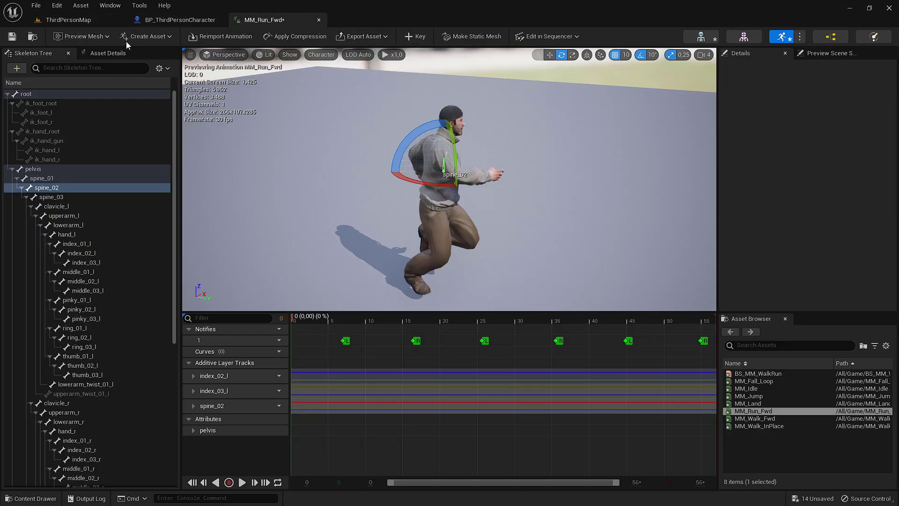
{"action": "left_click", "coordinate": [12, 36]}
Playtest ThirdPersonMap again, running and jumping to check the sailor's forward lean.
{"action": "left_click", "coordinate": [69, 20]}
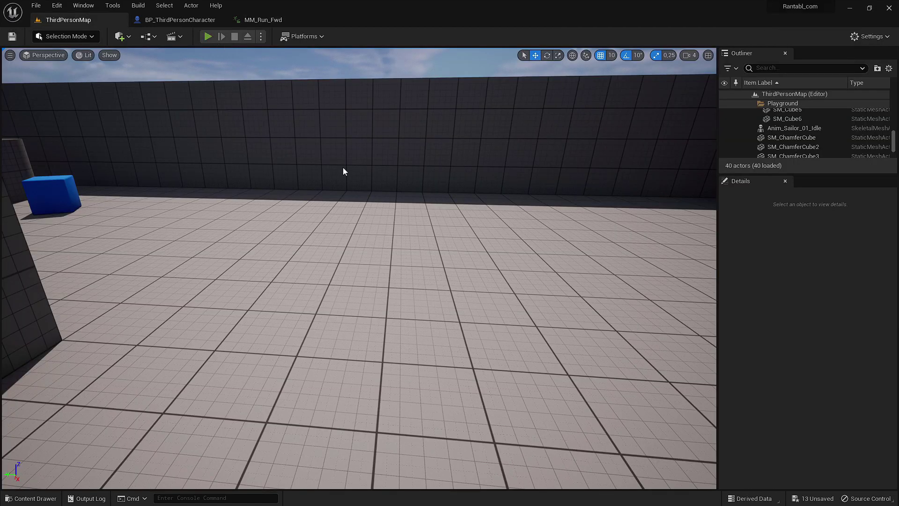
{"action": "key", "text": "alt+p"}
{"action": "key", "text": "w"}
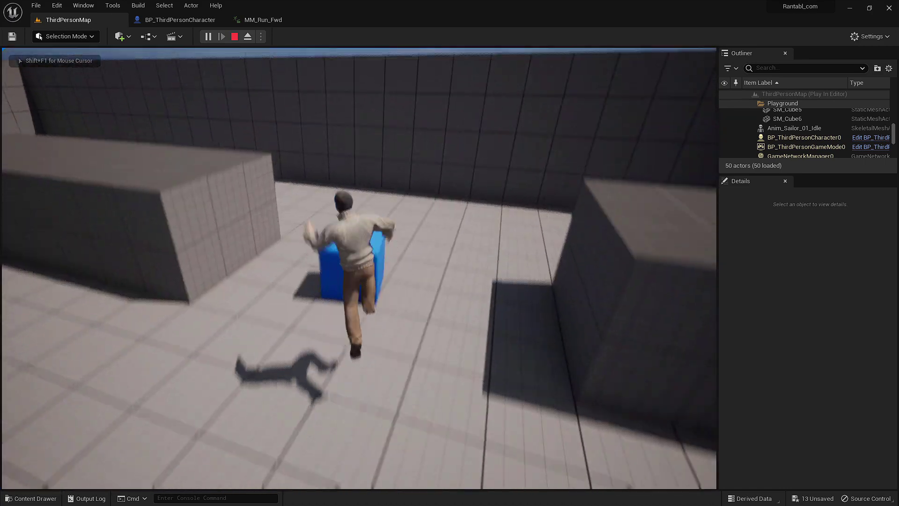
{"action": "key", "text": "space"}
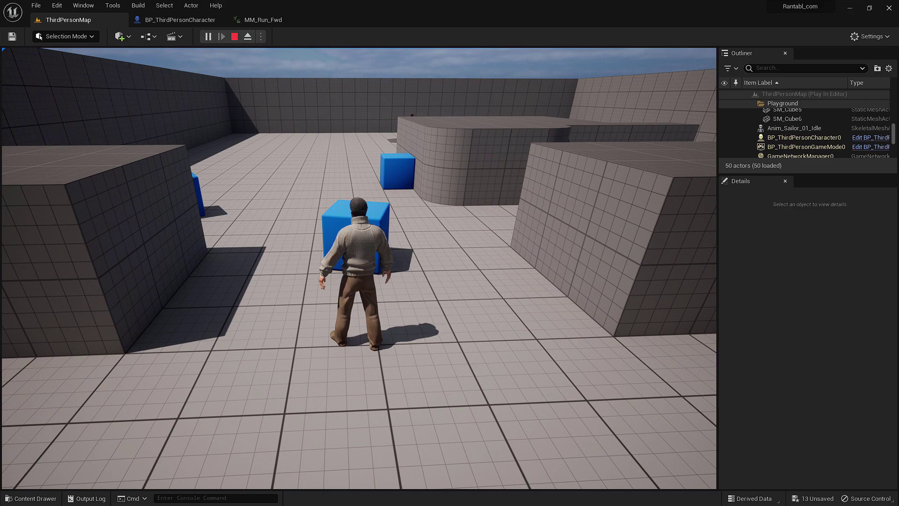
{"action": "key", "text": "Escape"}
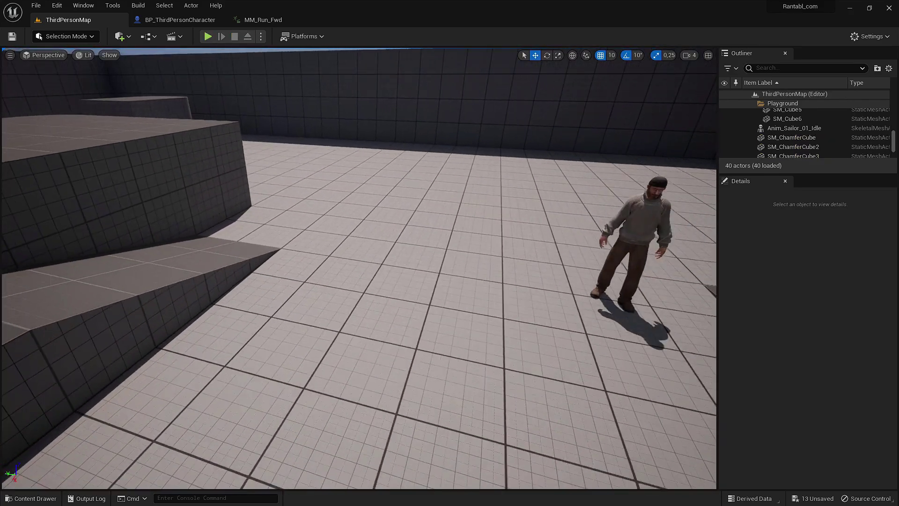
{"action": "right_click_drag", "start_coordinate": [317, 308], "coordinate": [317, 308]}
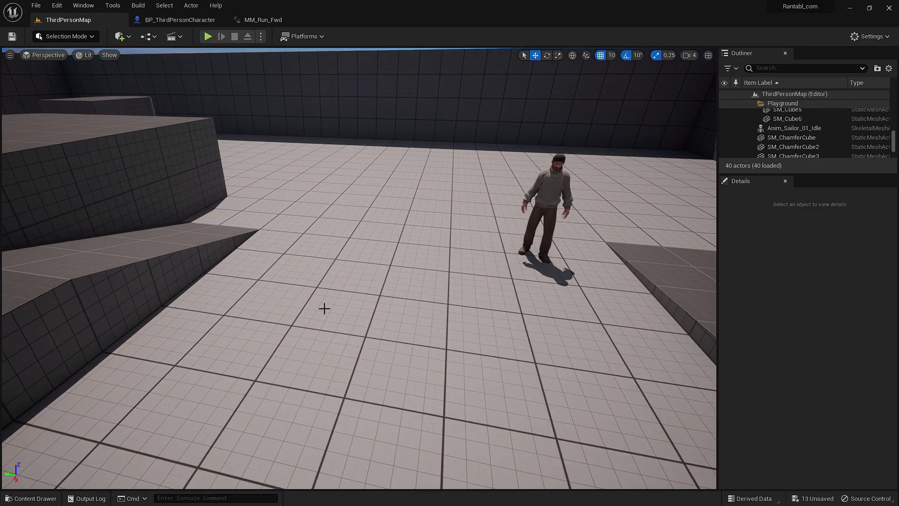